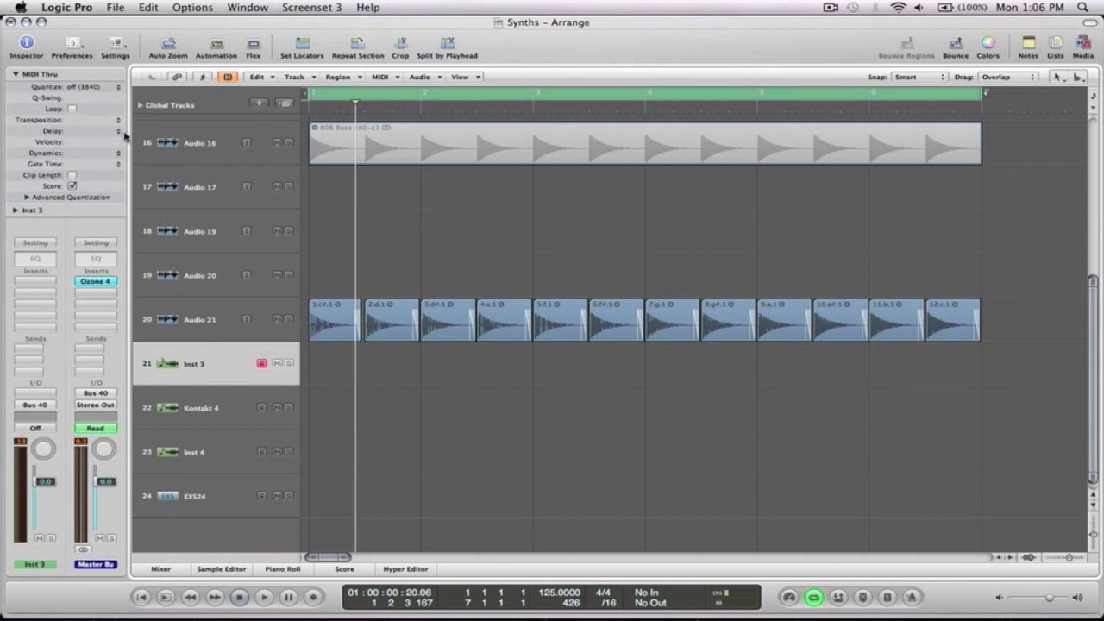
# - Collapse the MIDI Thru parameters and play back the twelve sliced 808 regions on the Audio 21 track
pyautogui.click(15, 74)
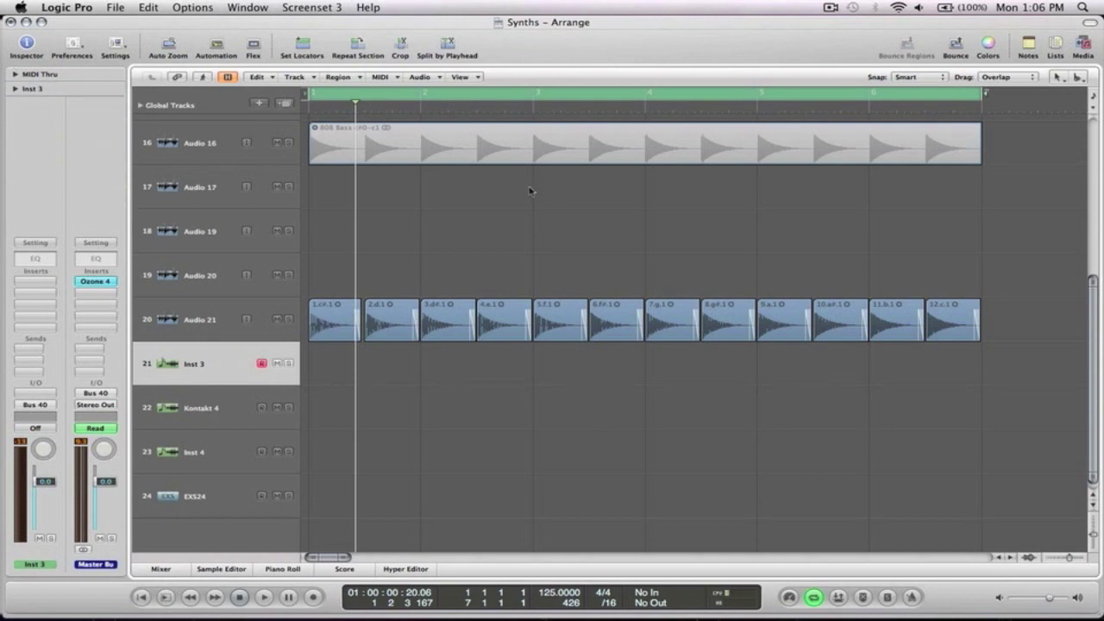
pyautogui.press('super+Left')
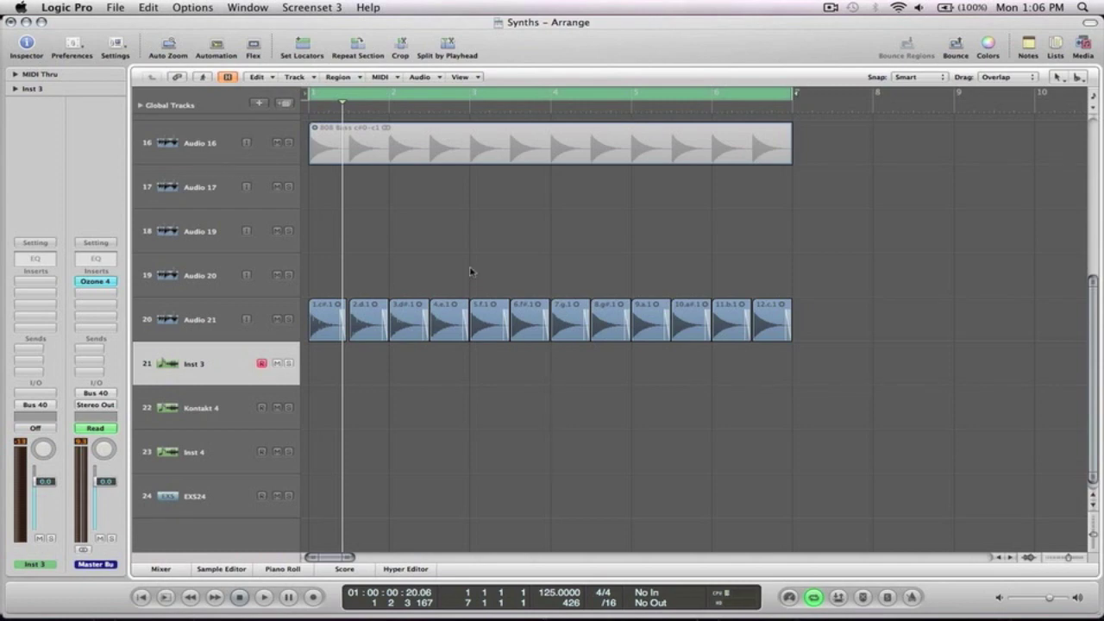
pyautogui.press('space')
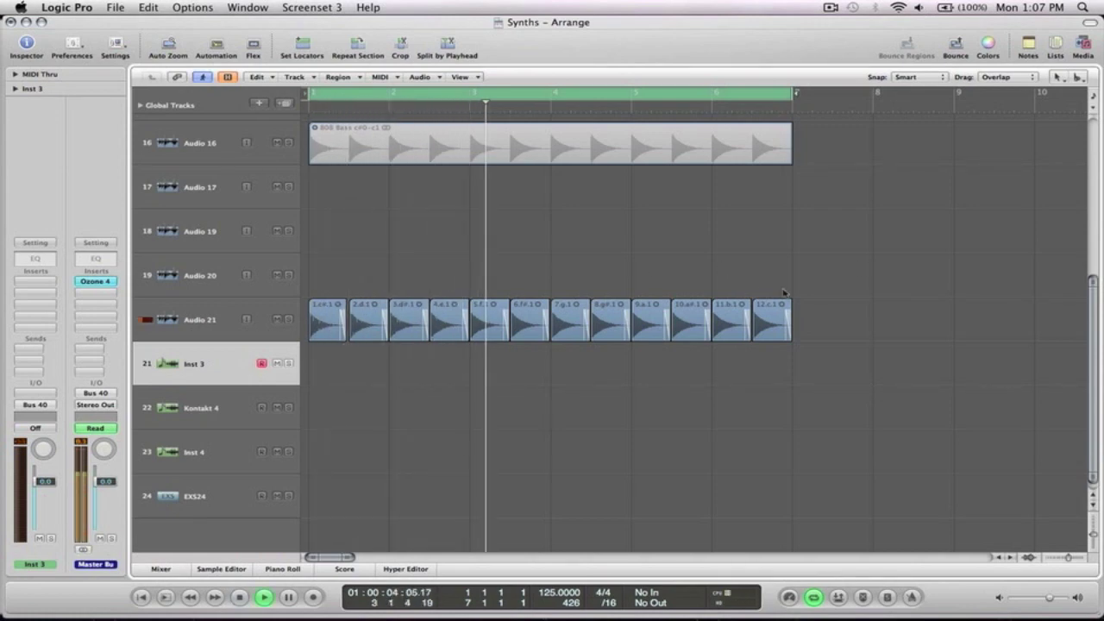
pyautogui.press('space')
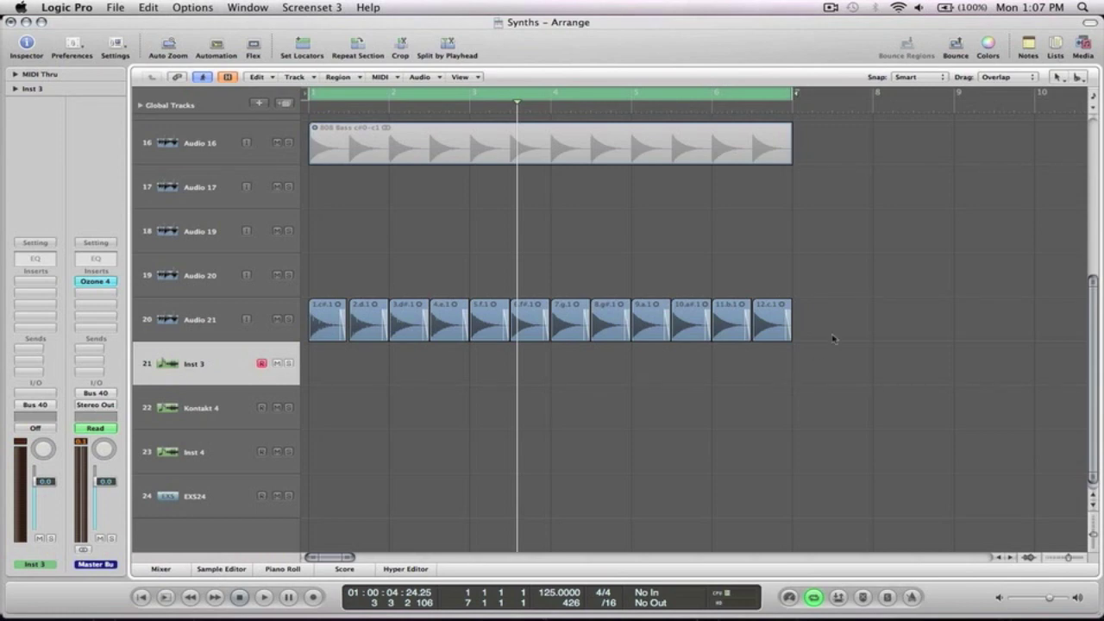
# - Convert the twelve Audio 21 regions to a new sampler track, creating zones from regions and naming the instrument 808
pyautogui.moveTo(832, 338); pyautogui.dragTo(327, 321)
pyautogui.rightClick(327, 321)
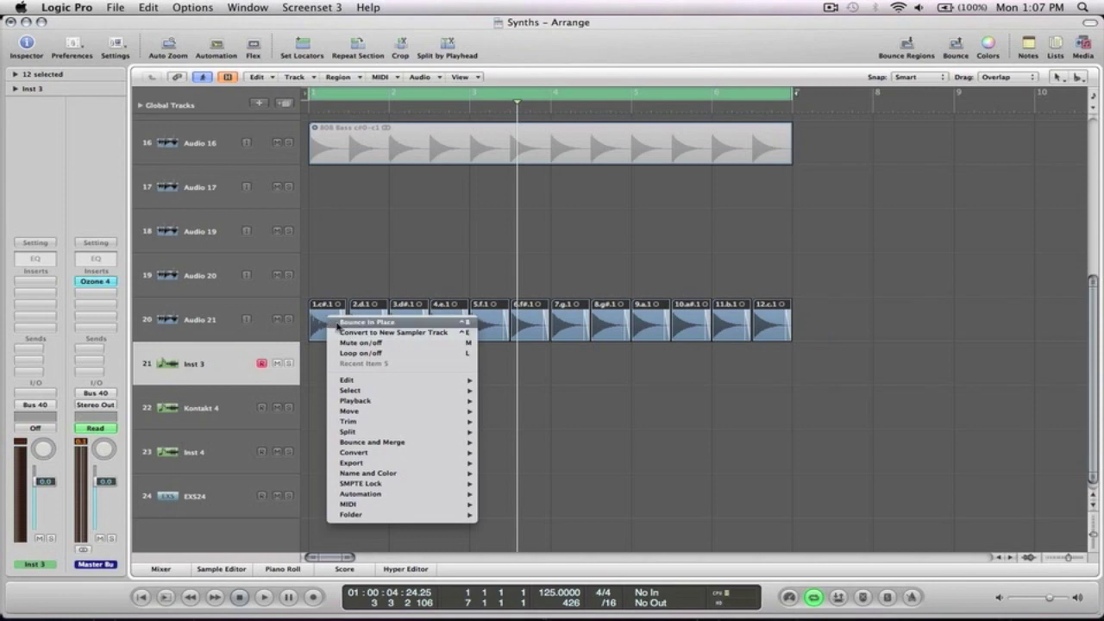
pyautogui.click(341, 332)
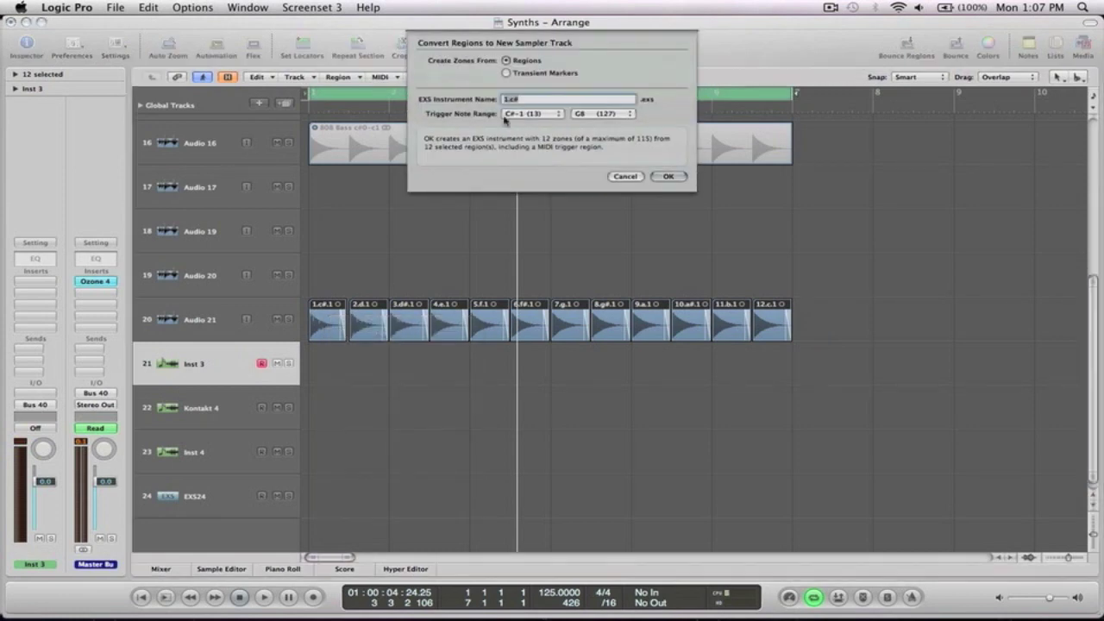
pyautogui.click(535, 113)
pyautogui.click(534, 114)
pyautogui.write('808 Bass')
pyautogui.press('Return')
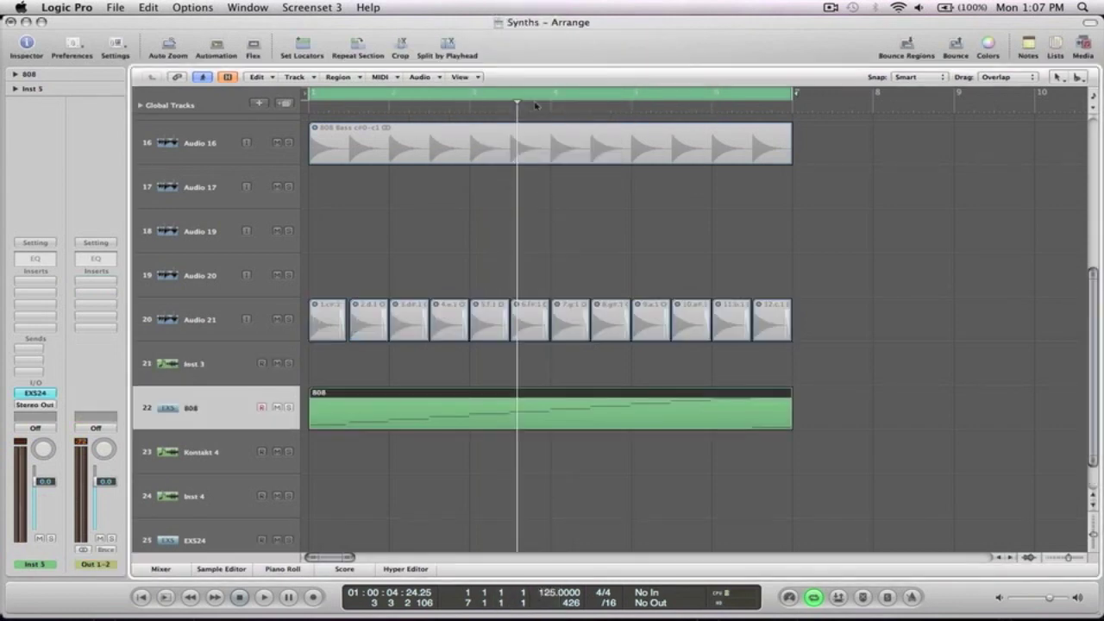
# - Play the 808 sampler track from the start of the project to audition the converted notes
pyautogui.click(424, 488)
pyautogui.press('Return')
pyautogui.press('space')
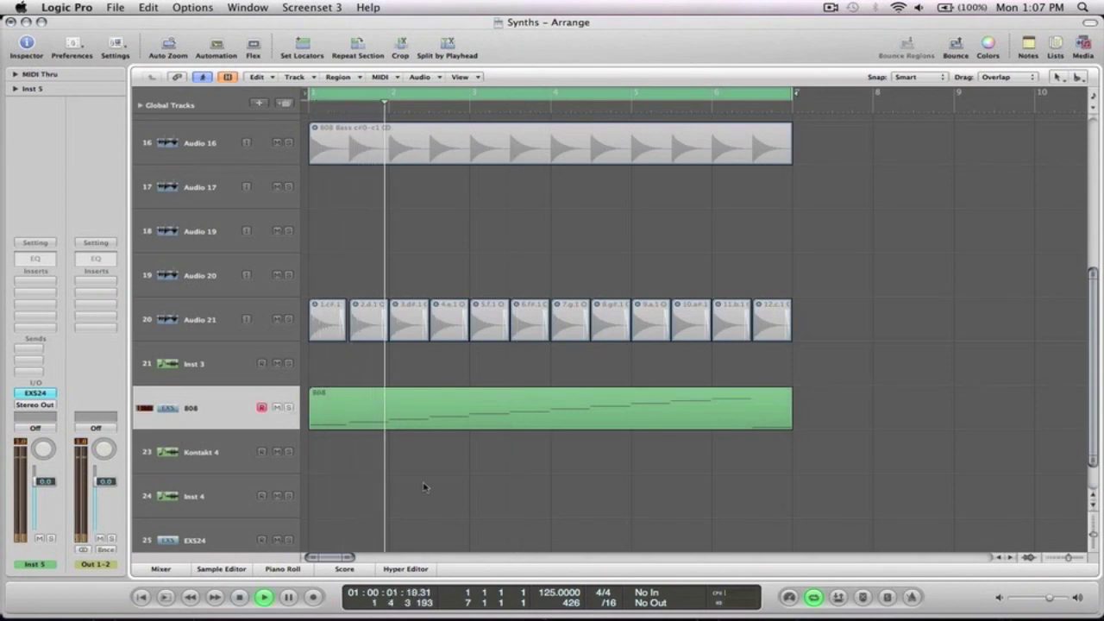
pyautogui.press('space')
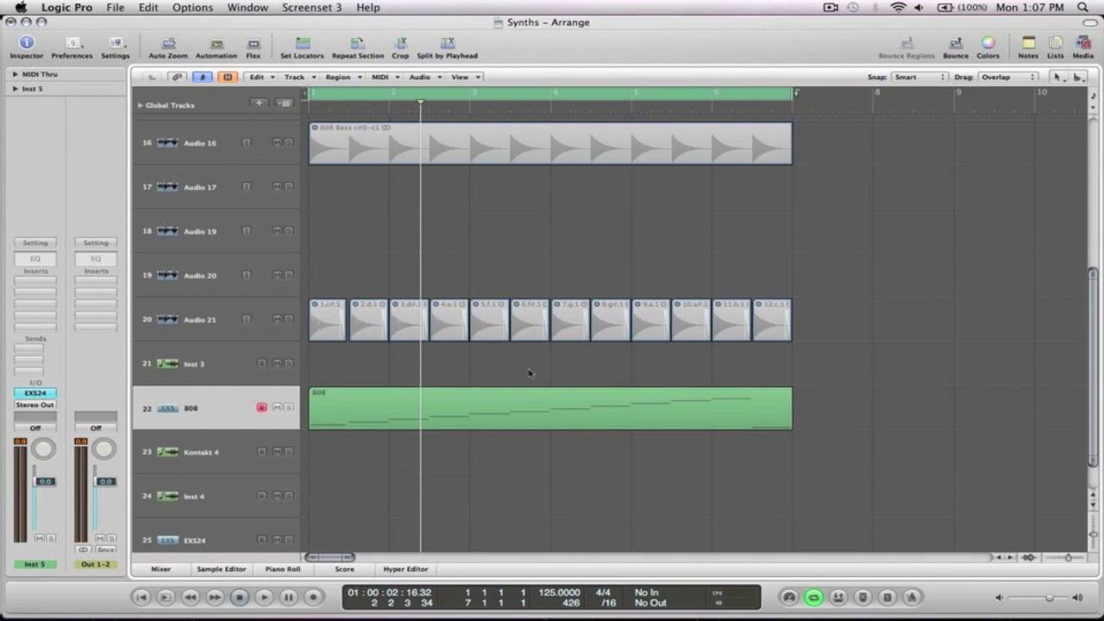
# - Remove the part of the 808 MIDI region before bar 4 and move the remaining part to bar 1
pyautogui.click(549, 416)
pyautogui.press('Delete')
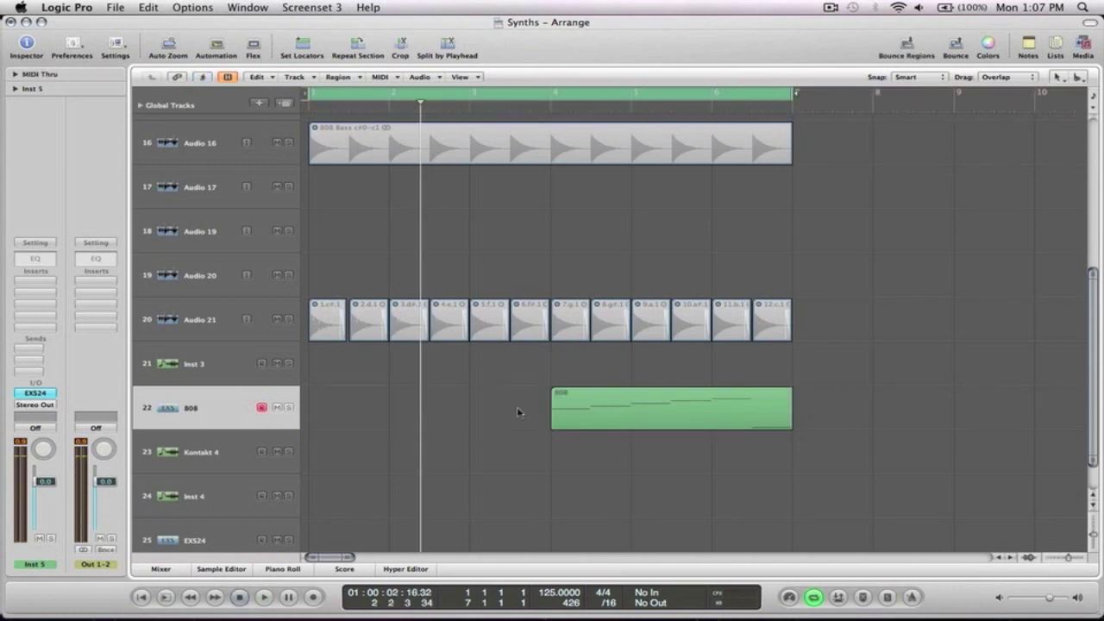
pyautogui.moveTo(570, 413); pyautogui.dragTo(325, 412)
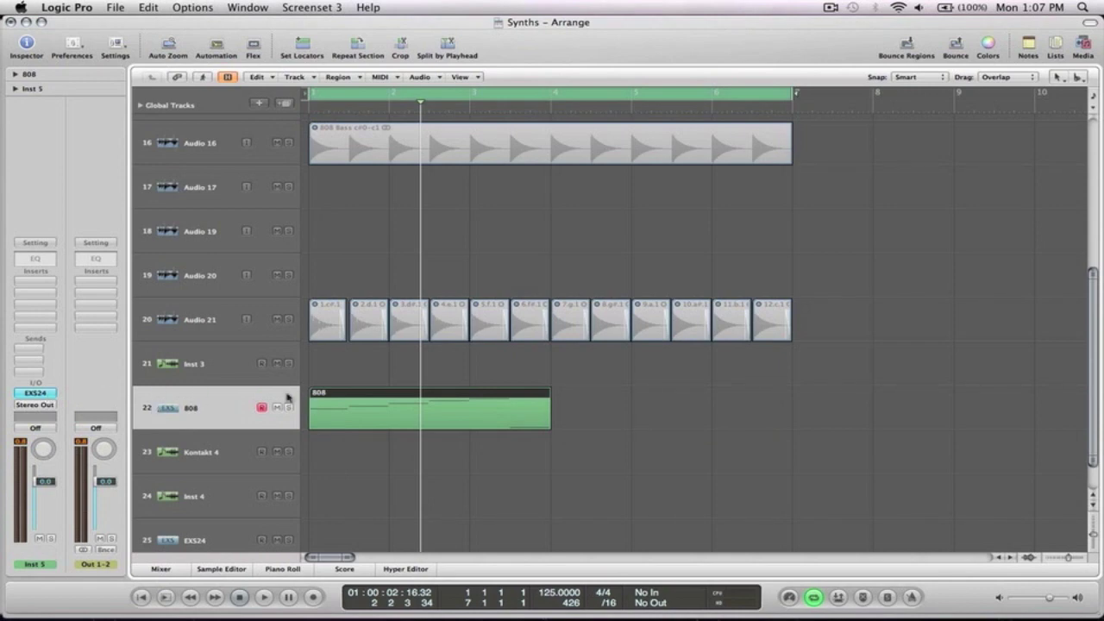
# - Open the 808 region in the Piano Roll and show Pitch Bend in the Hyper Draw area
pyautogui.press('super+6')
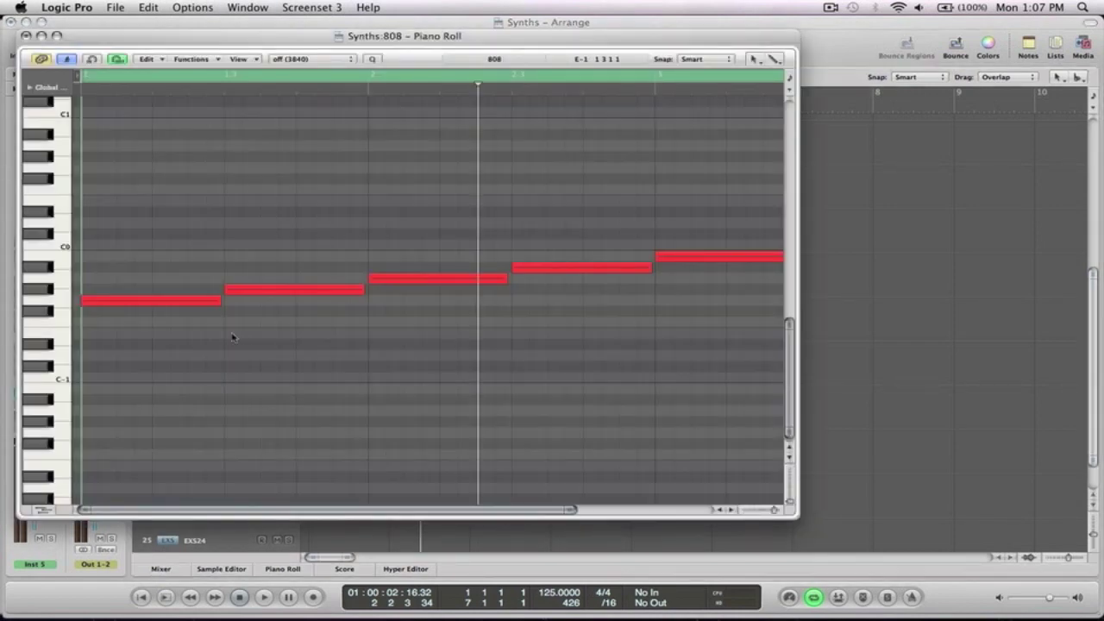
pyautogui.click(42, 511)
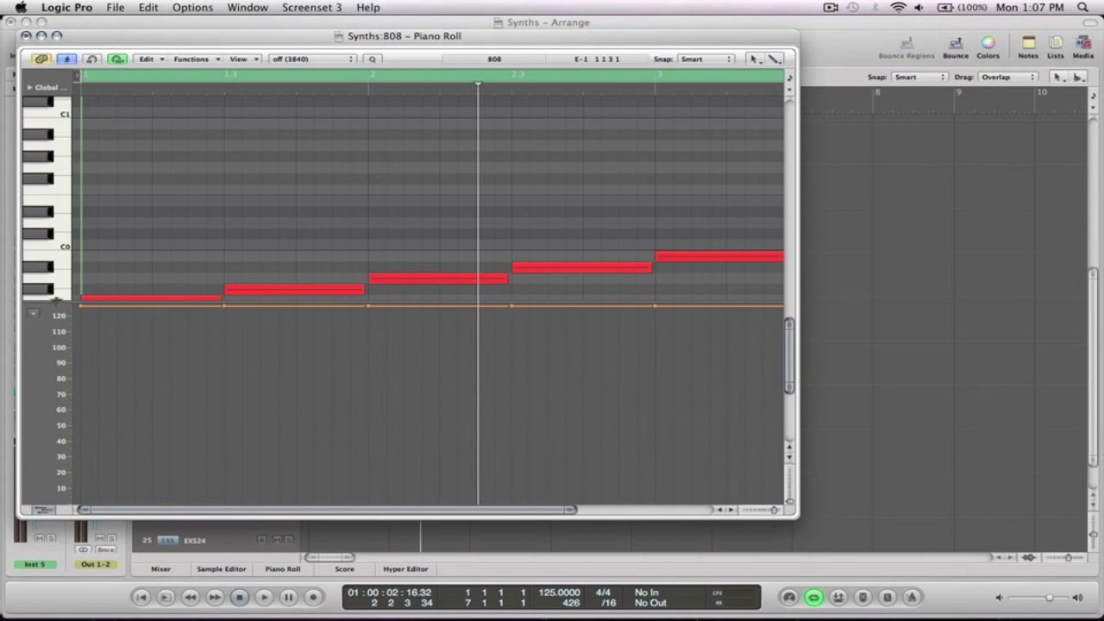
pyautogui.click(36, 314)
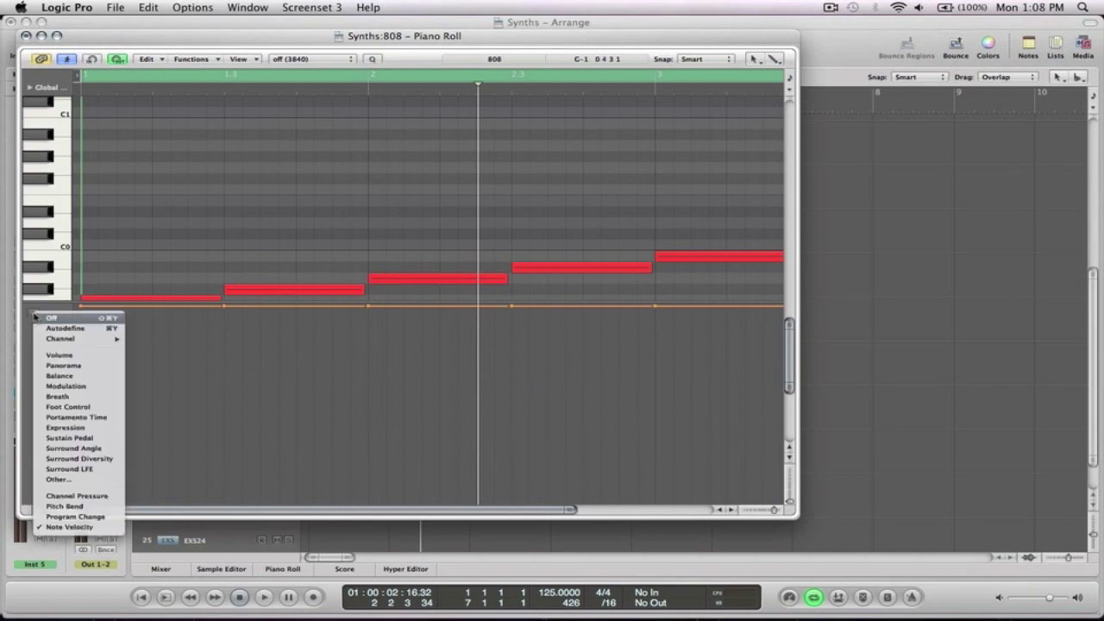
pyautogui.click(100, 508)
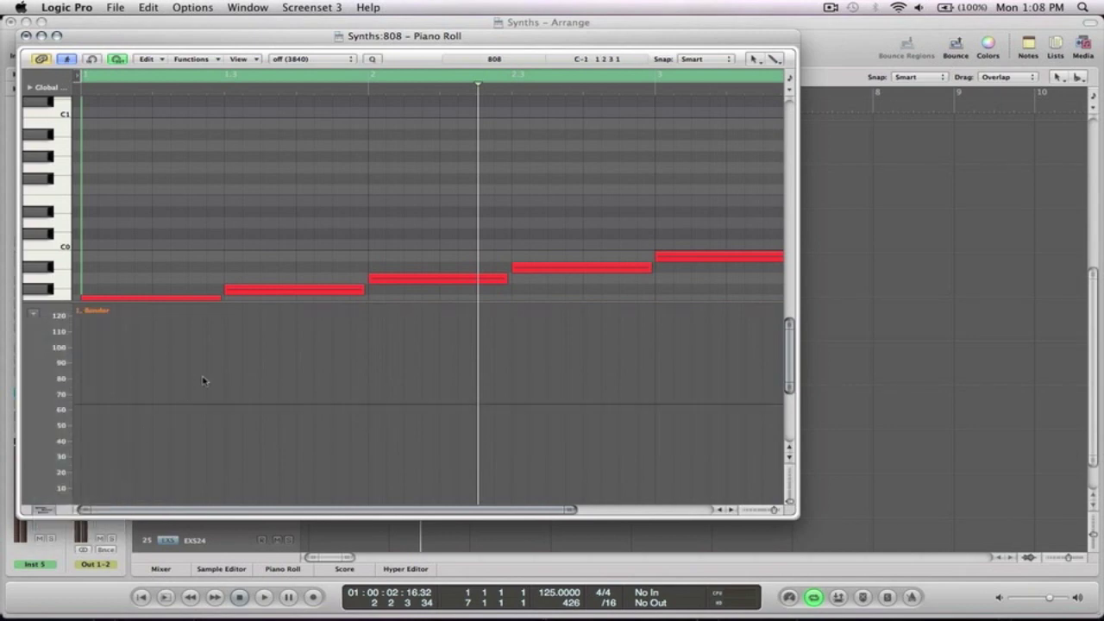
# - Draw a pitch bend curve over the first two notes with points at 0, 60, -28 and 61, and play it back
pyautogui.click(88, 401)
pyautogui.click(86, 398)
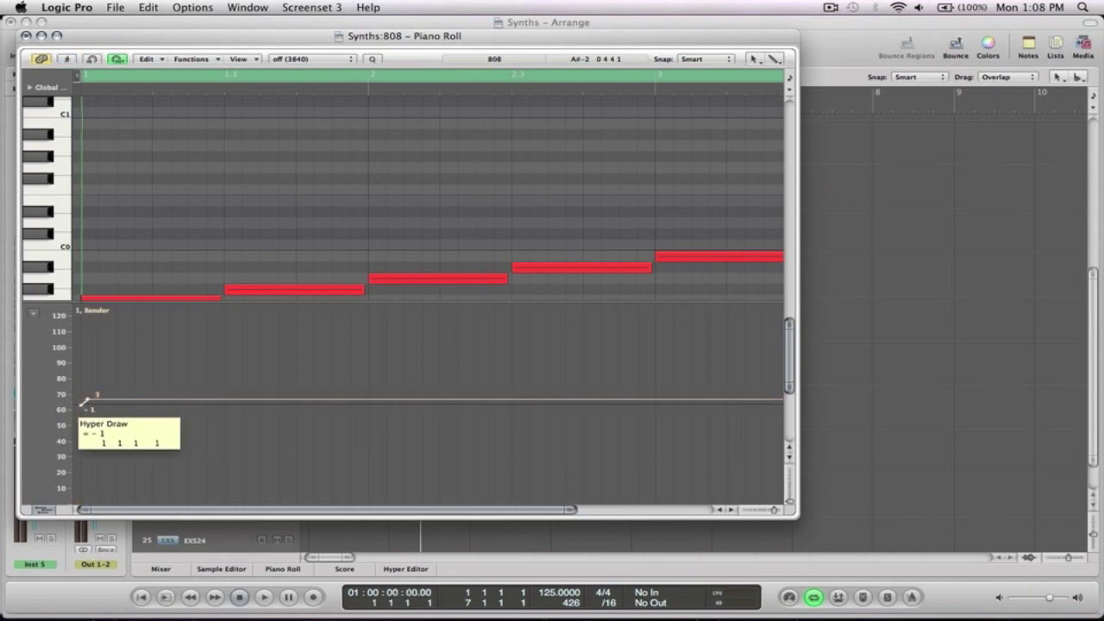
pyautogui.press('space')
pyautogui.moveTo(88, 401)
pyautogui.mouseDown()
pyautogui.moveTo(106, 336)
pyautogui.moveTo(147, 296)
pyautogui.moveTo(118, 310)
pyautogui.mouseUp()
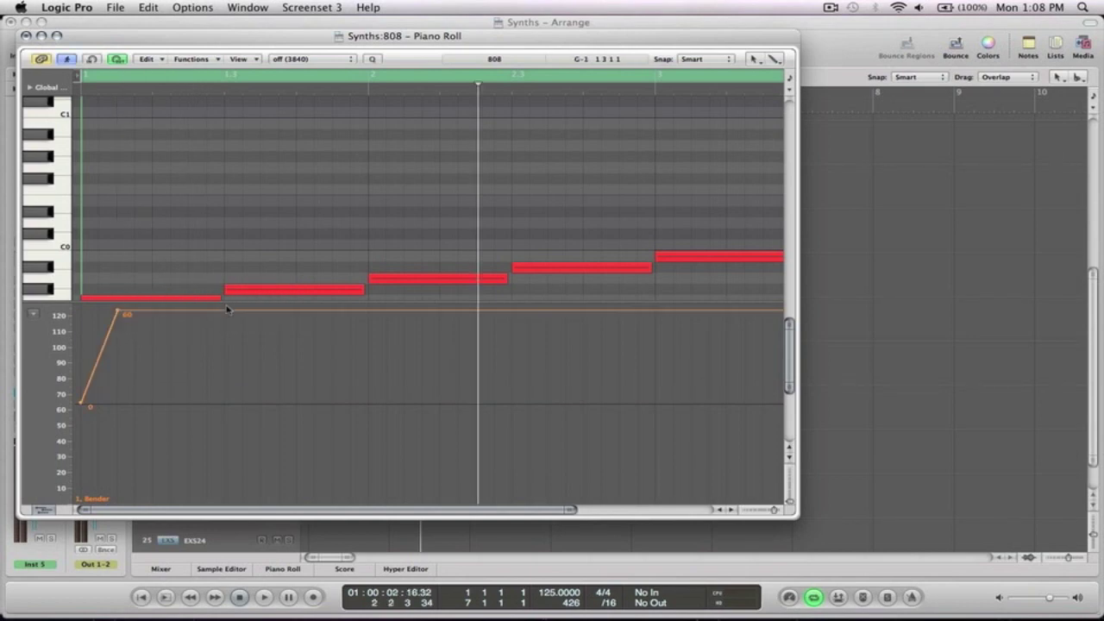
pyautogui.moveTo(230, 311)
pyautogui.mouseDown()
pyautogui.moveTo(225, 446)
pyautogui.moveTo(262, 311)
pyautogui.mouseUp()
pyautogui.click(263, 447)
pyautogui.press('space')
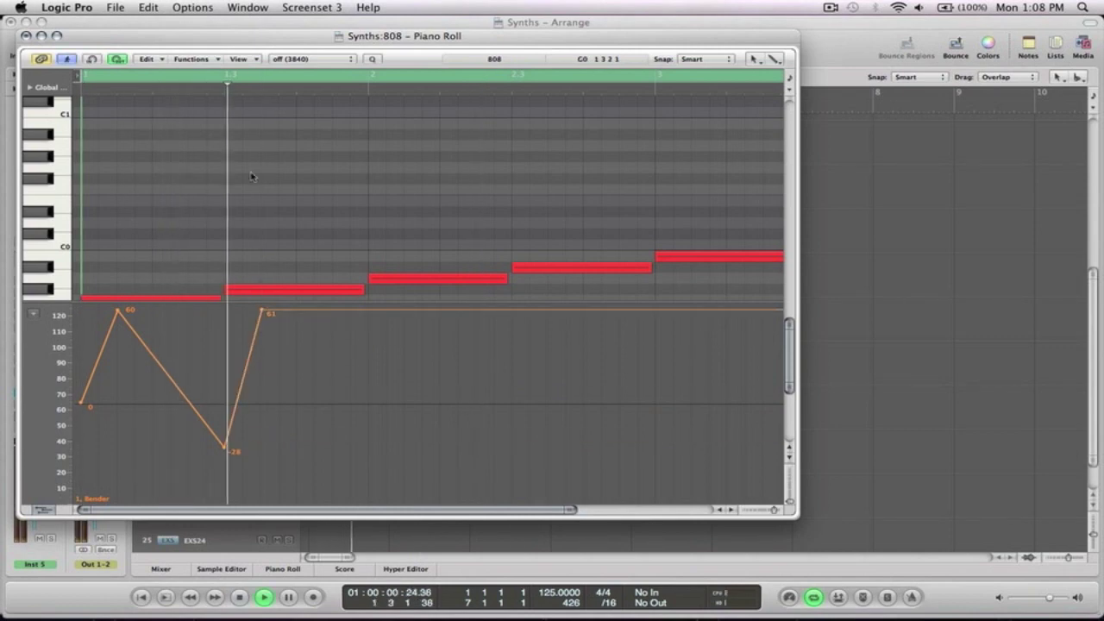
pyautogui.press('space')
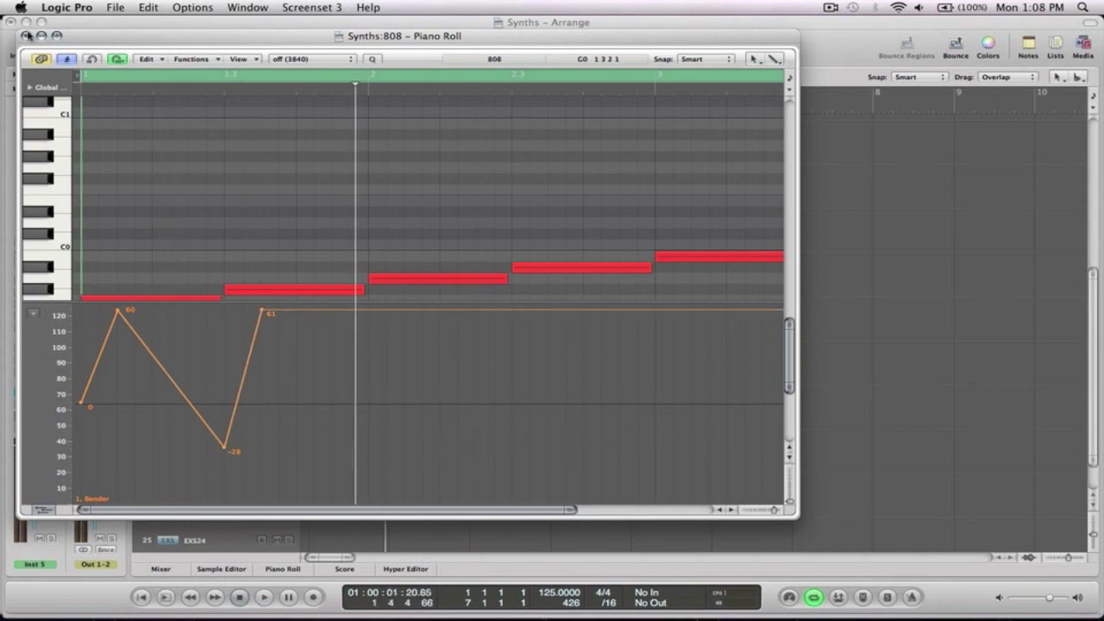
# - Set the EXS24 upward pitch bend range to 12 on the 808 track and audition the bend
pyautogui.click(26, 36)
pyautogui.click(34, 393)
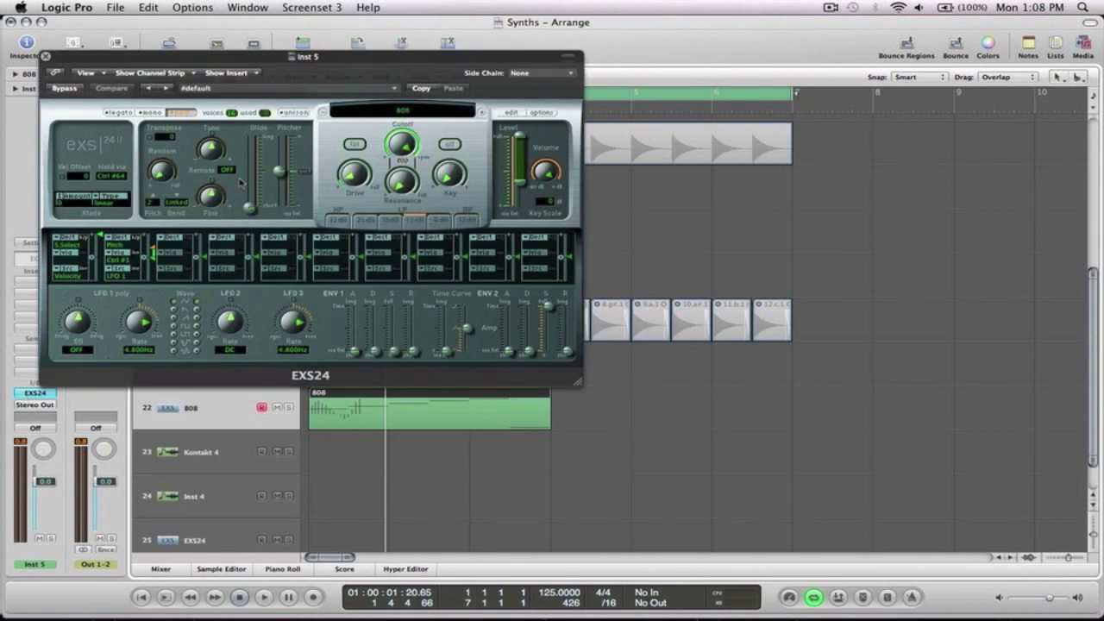
pyautogui.click(153, 201)
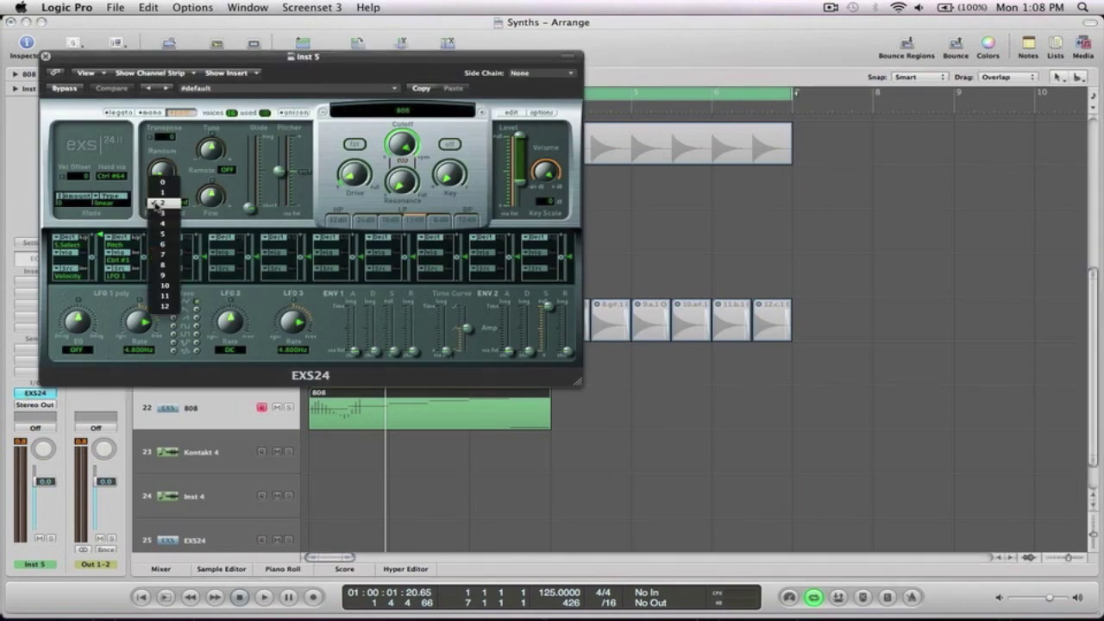
pyautogui.click(164, 306)
pyautogui.press('space')
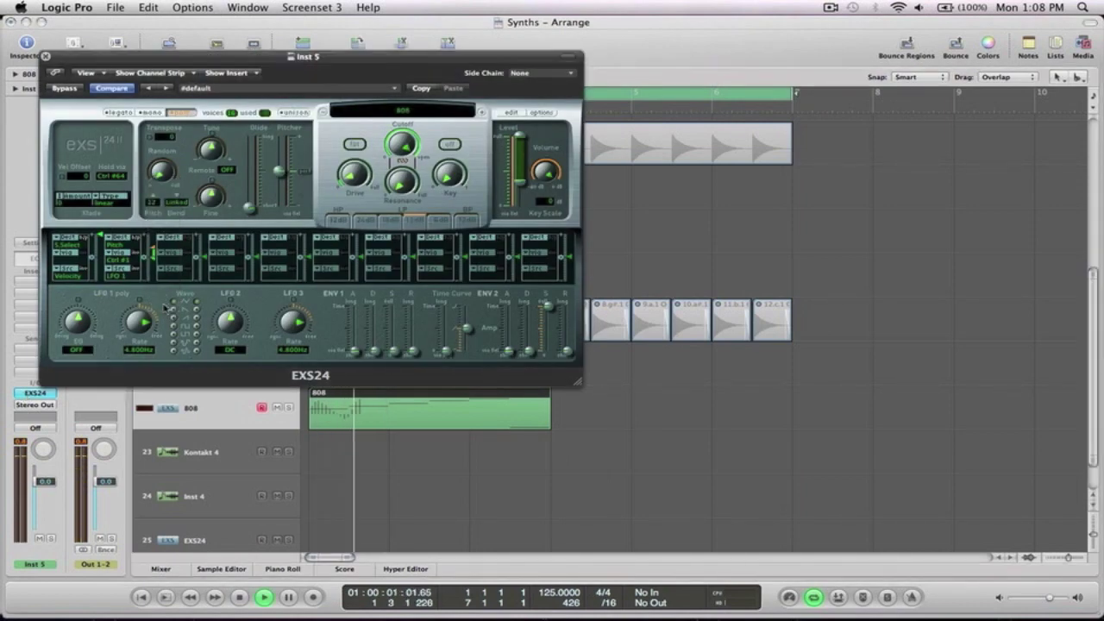
pyautogui.click(46, 56)
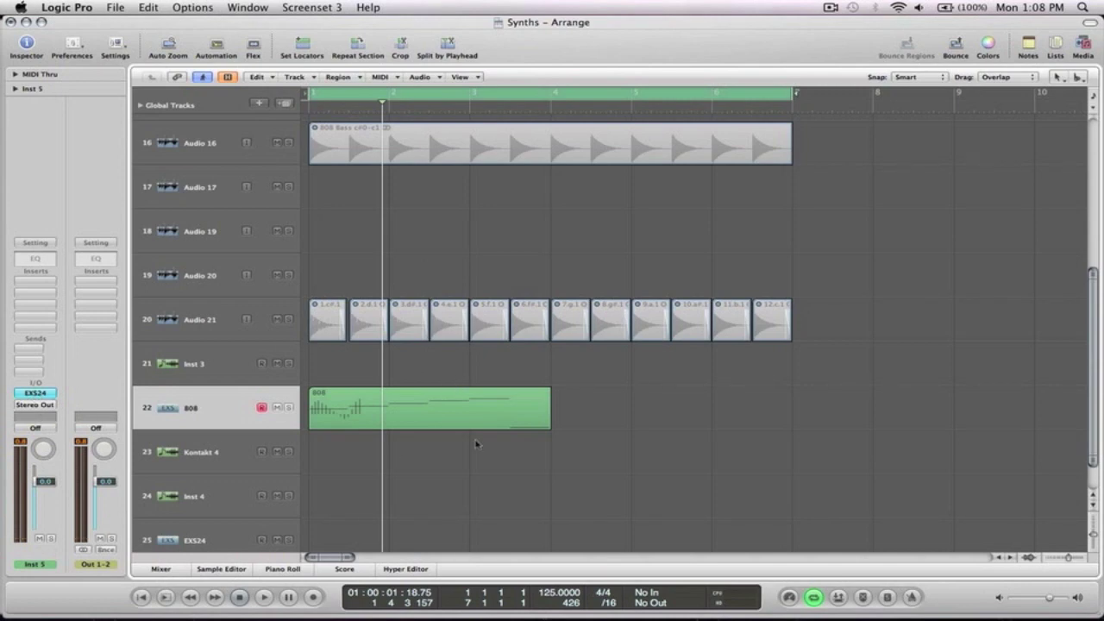
pyautogui.click(32, 393)
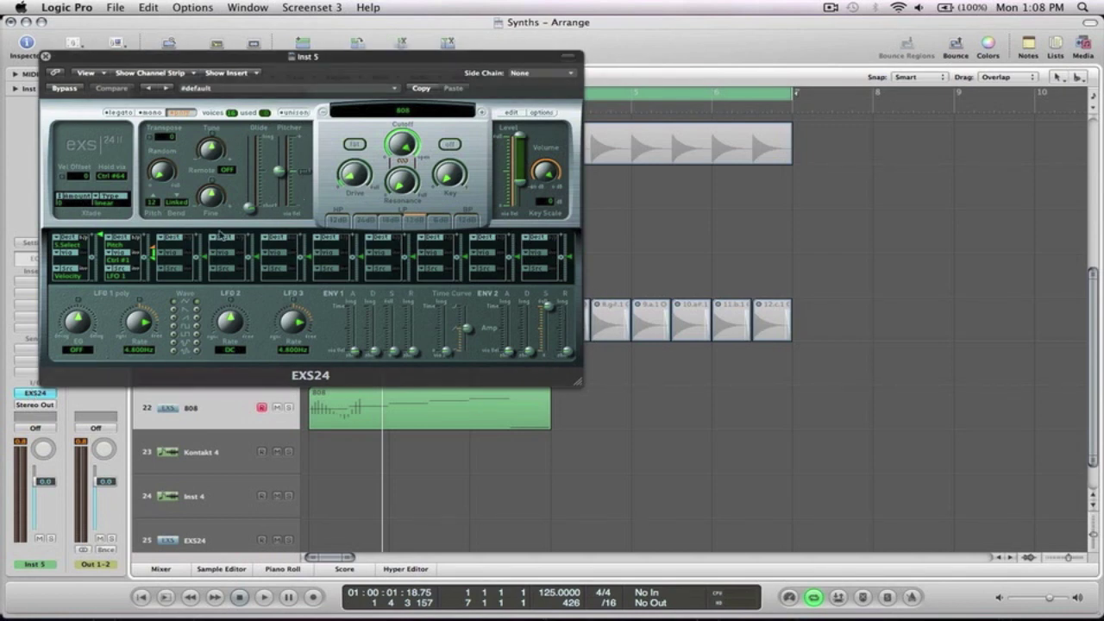
pyautogui.click(46, 56)
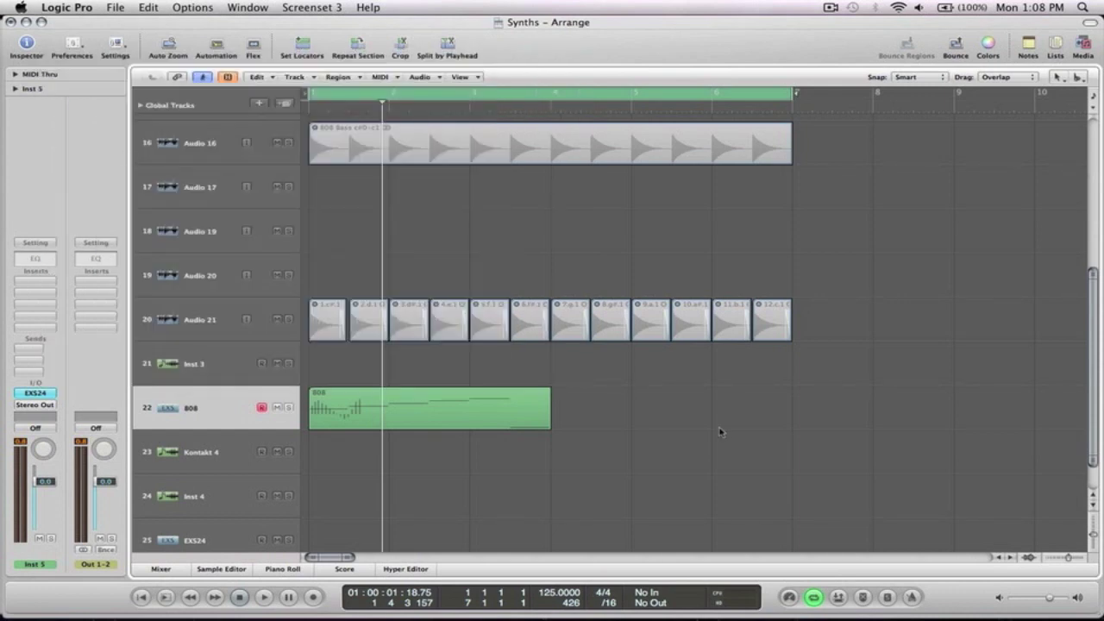
# - Delete the 808 region and its sampler track, and unmute the twelve regions on Audio 21
pyautogui.click(405, 414)
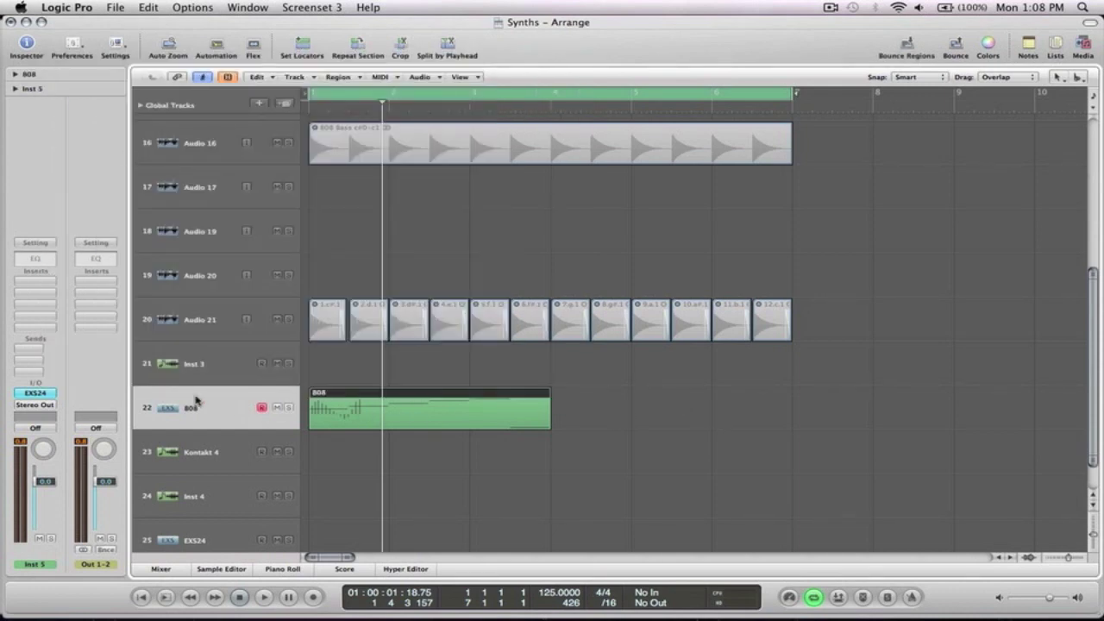
pyautogui.press('BackSpace')
pyautogui.press('super+BackSpace')
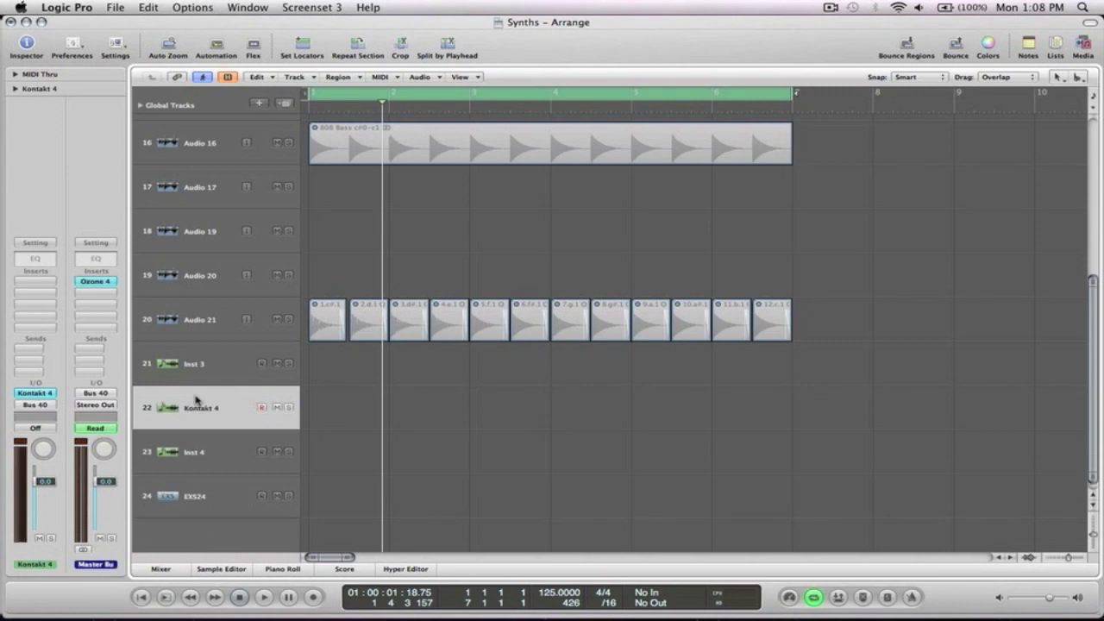
pyautogui.click(208, 364)
pyautogui.moveTo(828, 344); pyautogui.dragTo(319, 313)
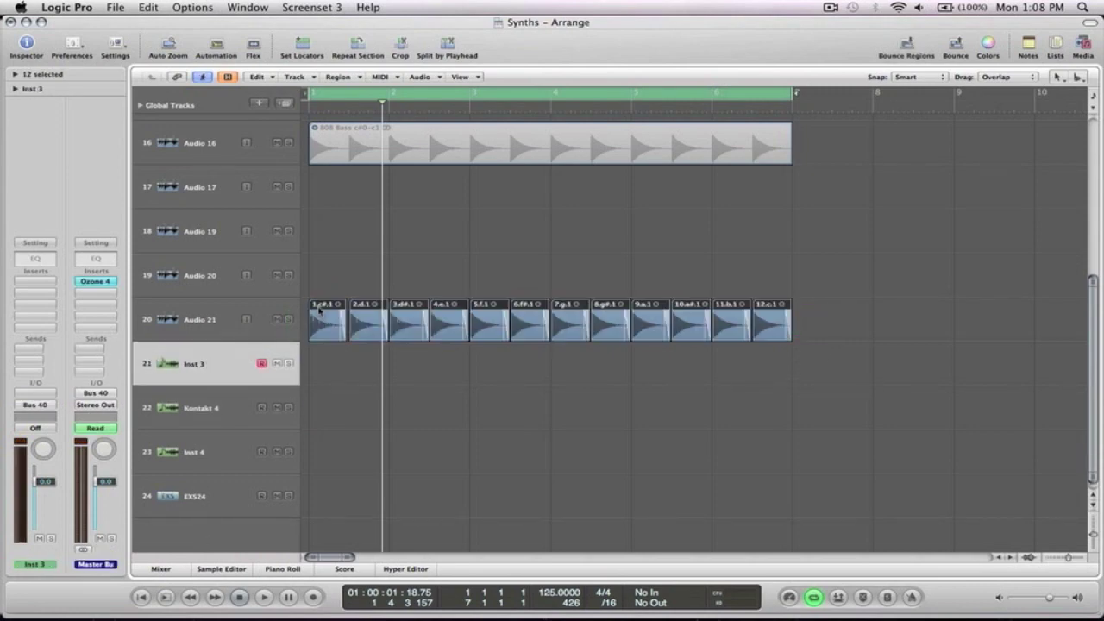
# - Load a mono EXS24 sampler on the Inst 3 track
pyautogui.click(162, 362)
pyautogui.click(54, 399)
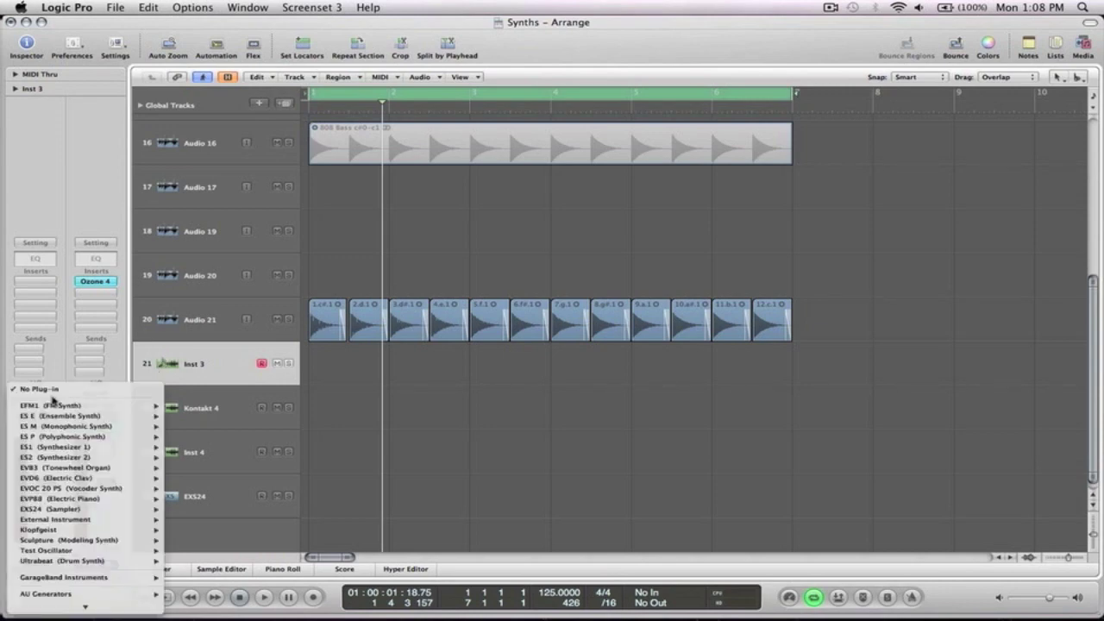
pyautogui.moveTo(91, 512)
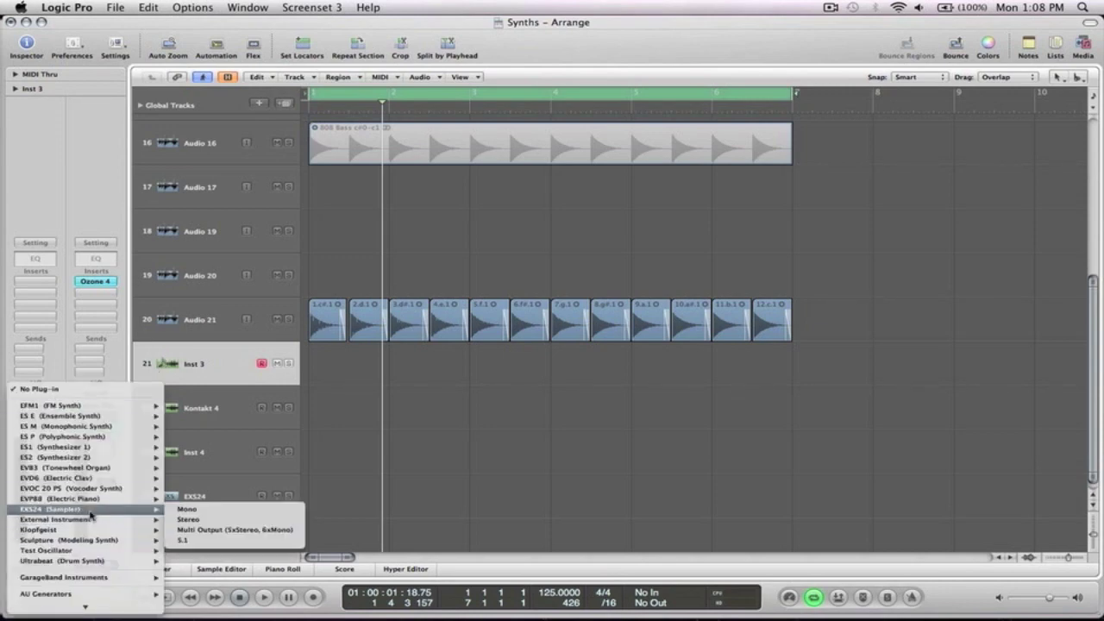
pyautogui.click(188, 509)
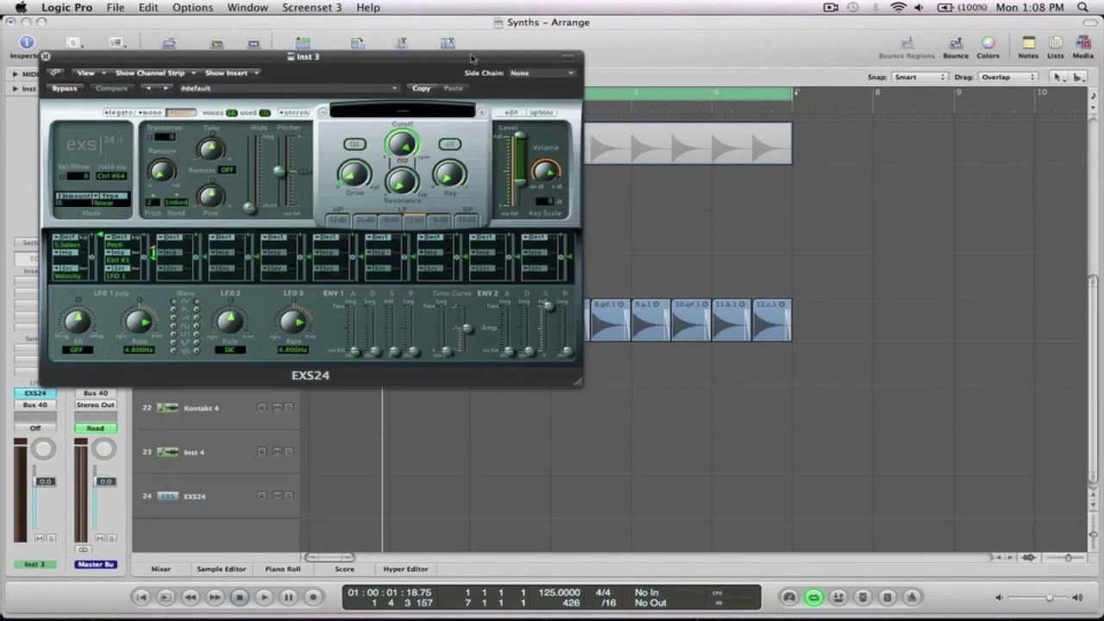
# - Open the EXS24 Instrument Editor, close the plug-in window and place the editor below the Audio 21 regions
pyautogui.moveTo(464, 70); pyautogui.dragTo(688, 266)
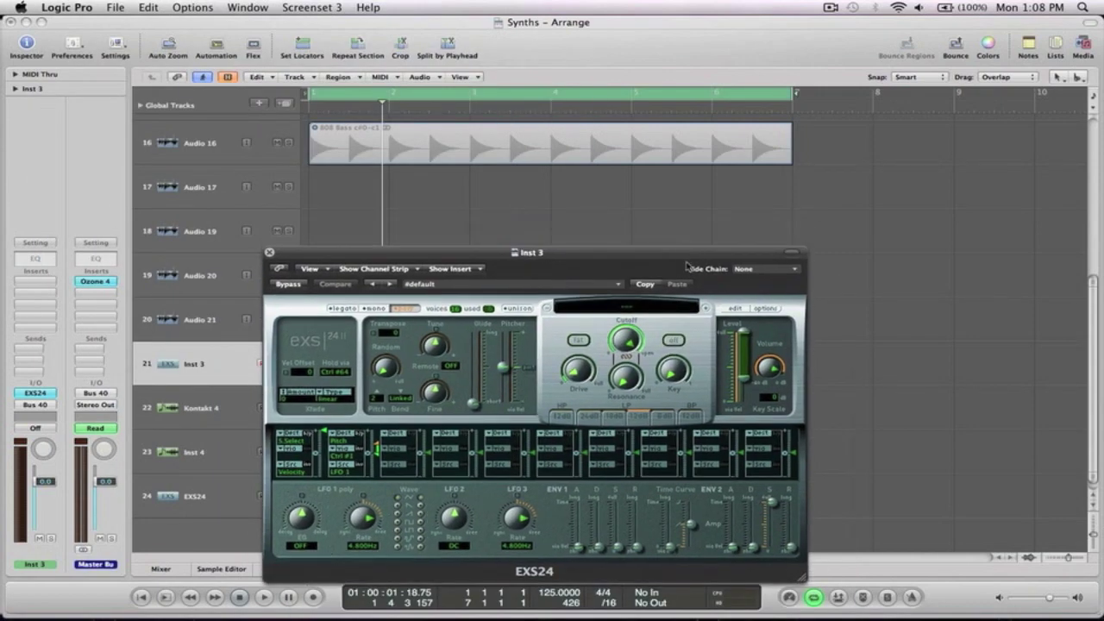
pyautogui.click(735, 310)
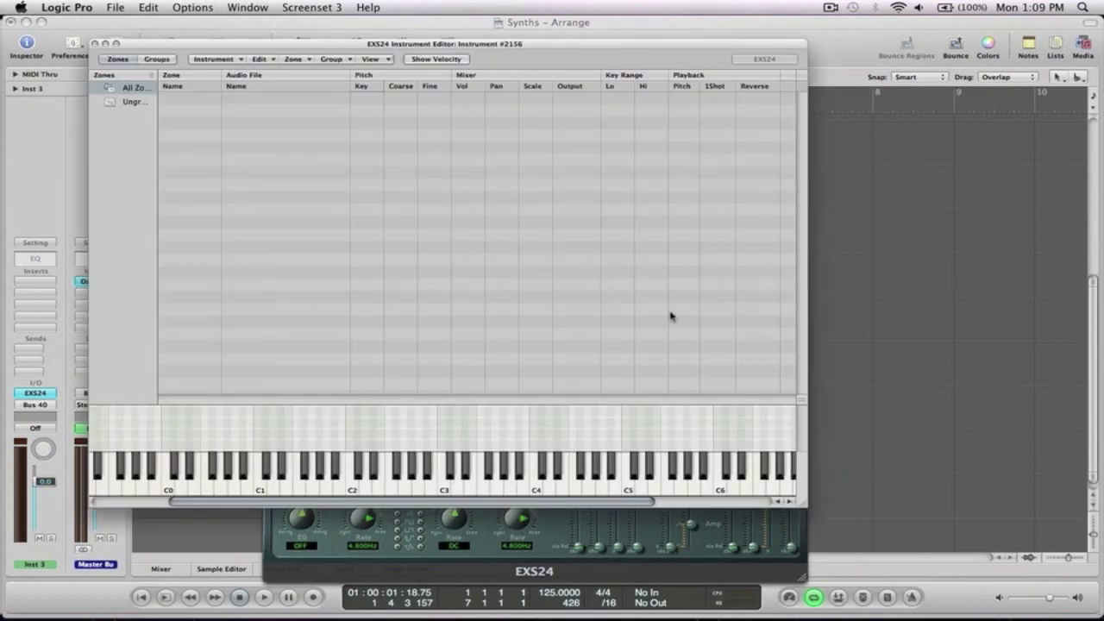
pyautogui.moveTo(288, 44); pyautogui.dragTo(345, 279)
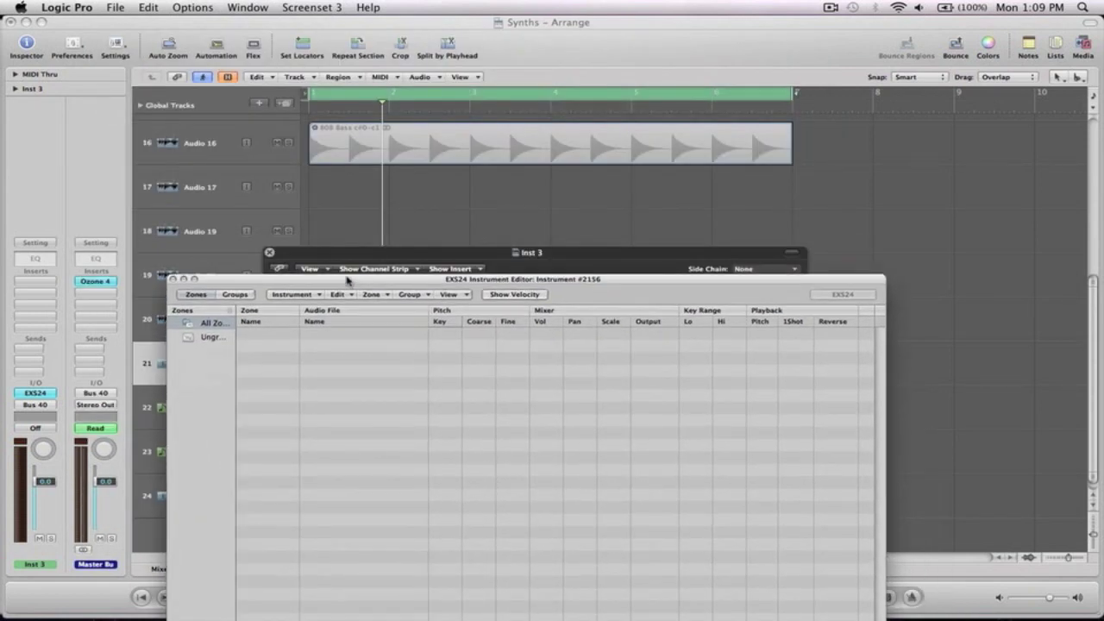
pyautogui.click(269, 252)
pyautogui.moveTo(473, 281); pyautogui.dragTo(482, 356)
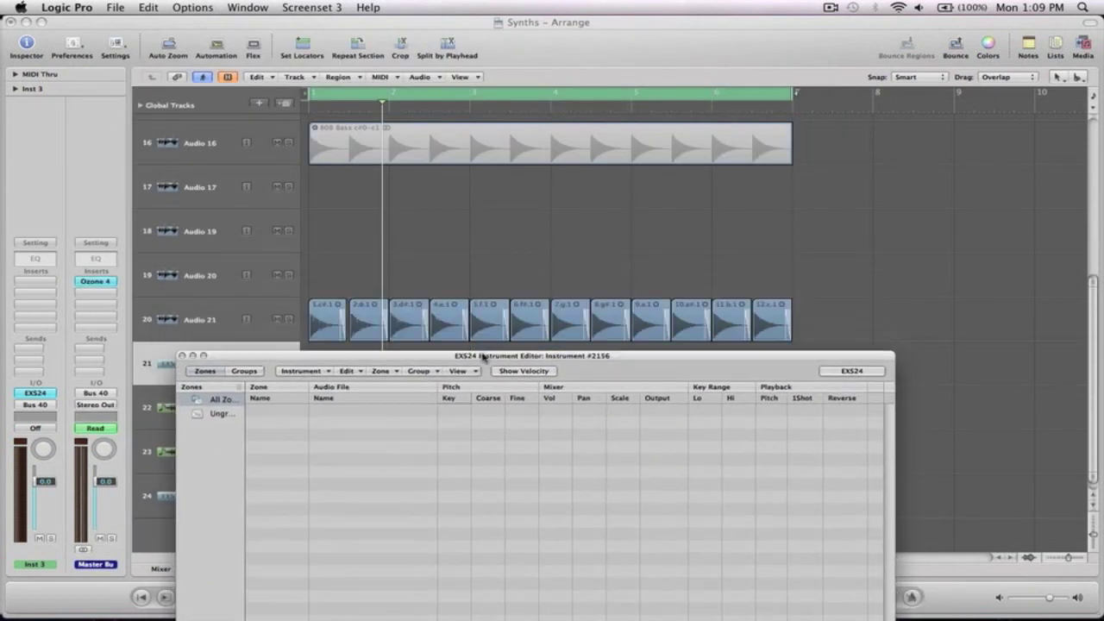
# - Add the twelve Audio 21 regions to the EXS24 editor as contiguous one-note zones starting at C#1
pyautogui.moveTo(818, 320); pyautogui.dragTo(274, 274)
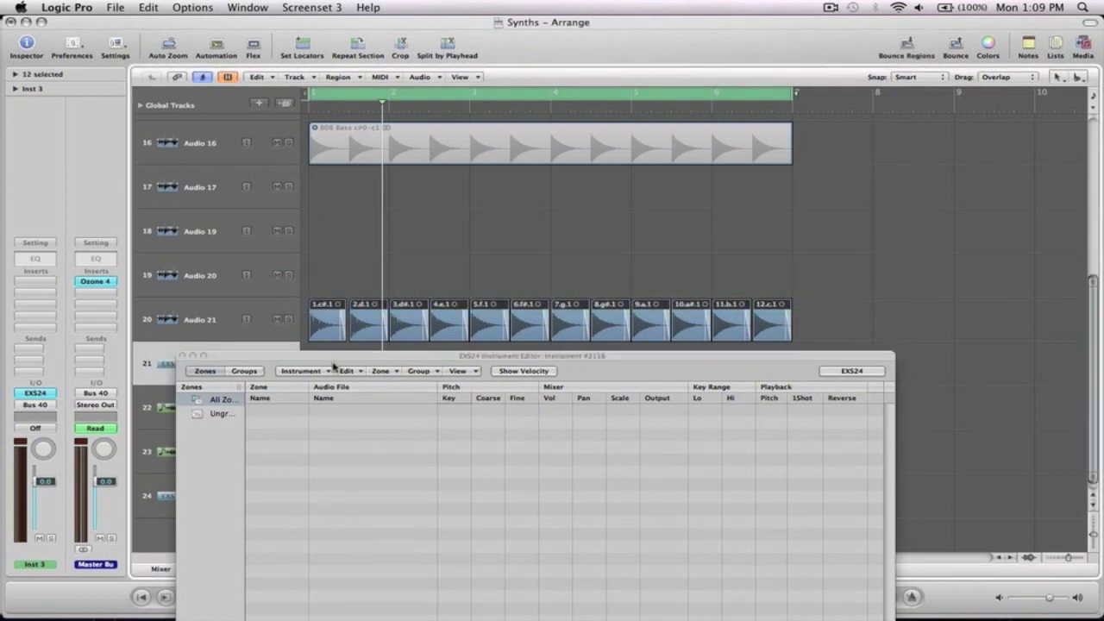
pyautogui.moveTo(334, 333); pyautogui.dragTo(345, 456)
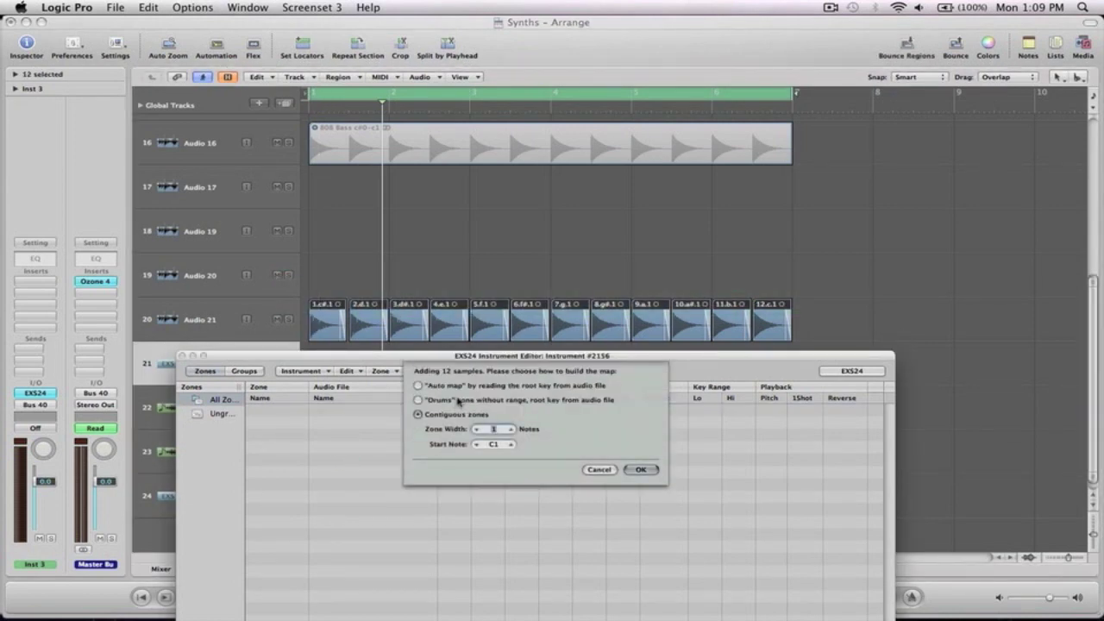
pyautogui.click(445, 418)
pyautogui.click(511, 444)
pyautogui.click(641, 470)
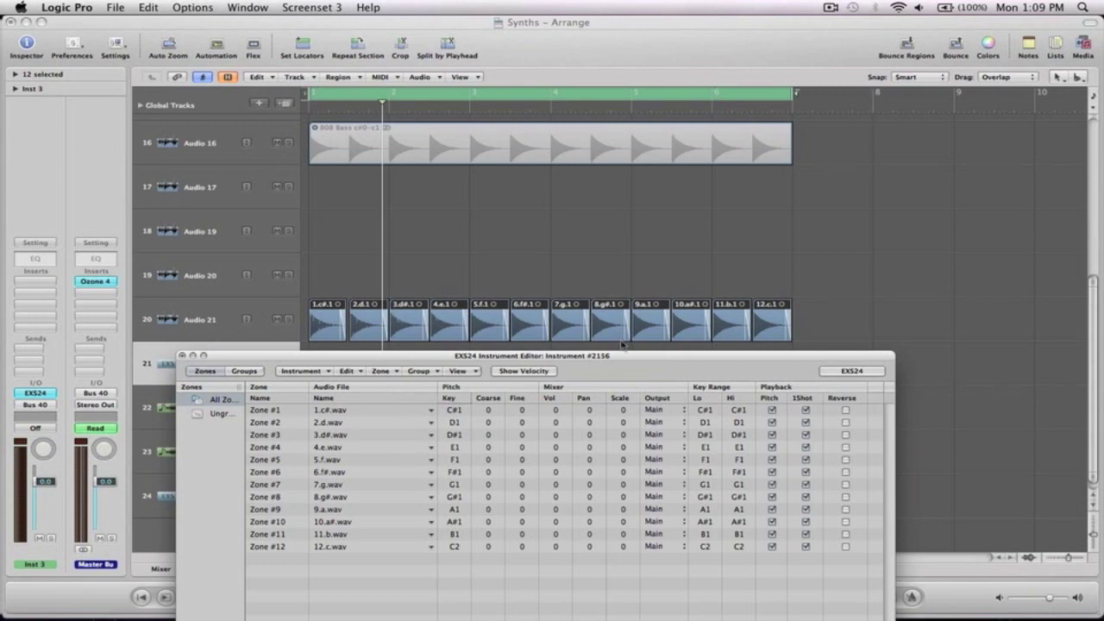
# - Move the instrument editor up and turn off 1Shot playback for all twelve zones
pyautogui.moveTo(619, 355); pyautogui.dragTo(623, 147)
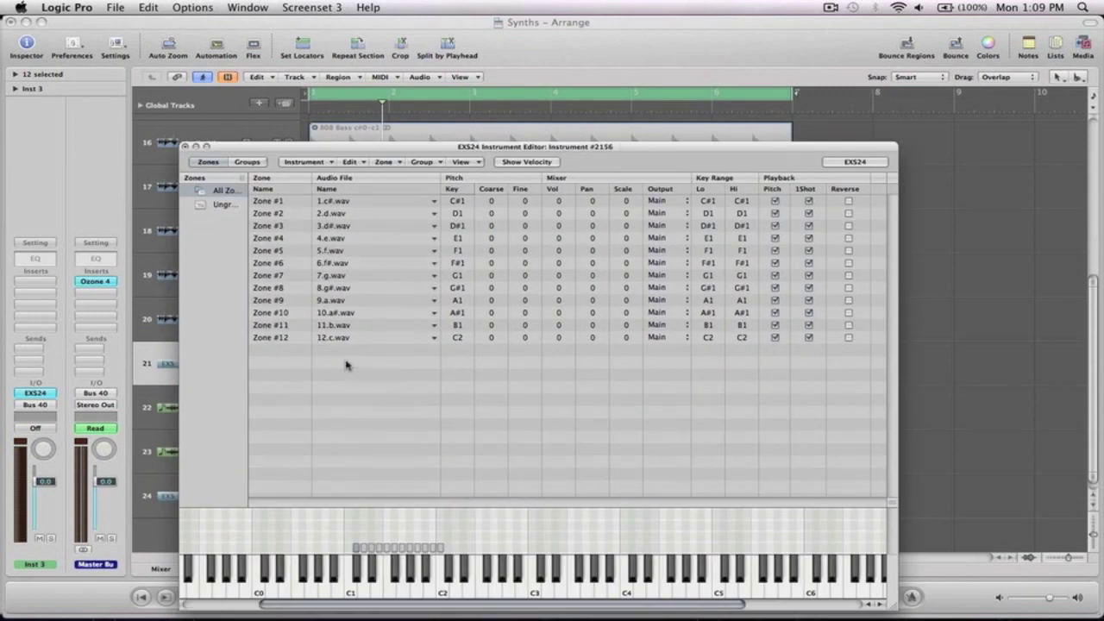
pyautogui.moveTo(349, 369); pyautogui.dragTo(328, 197)
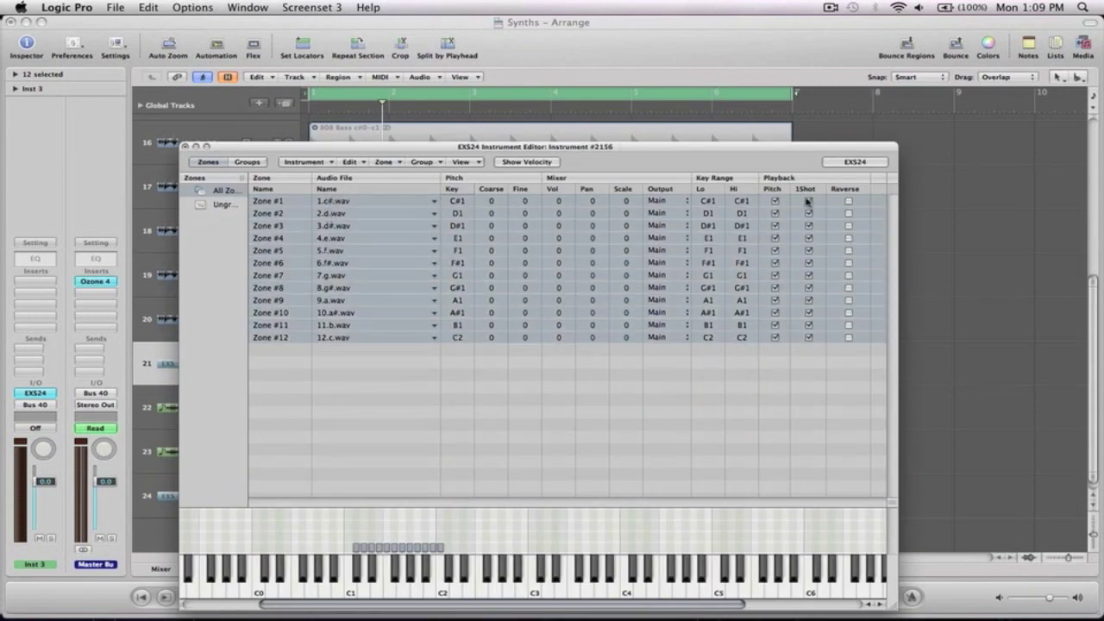
pyautogui.click(808, 202)
pyautogui.click(562, 407)
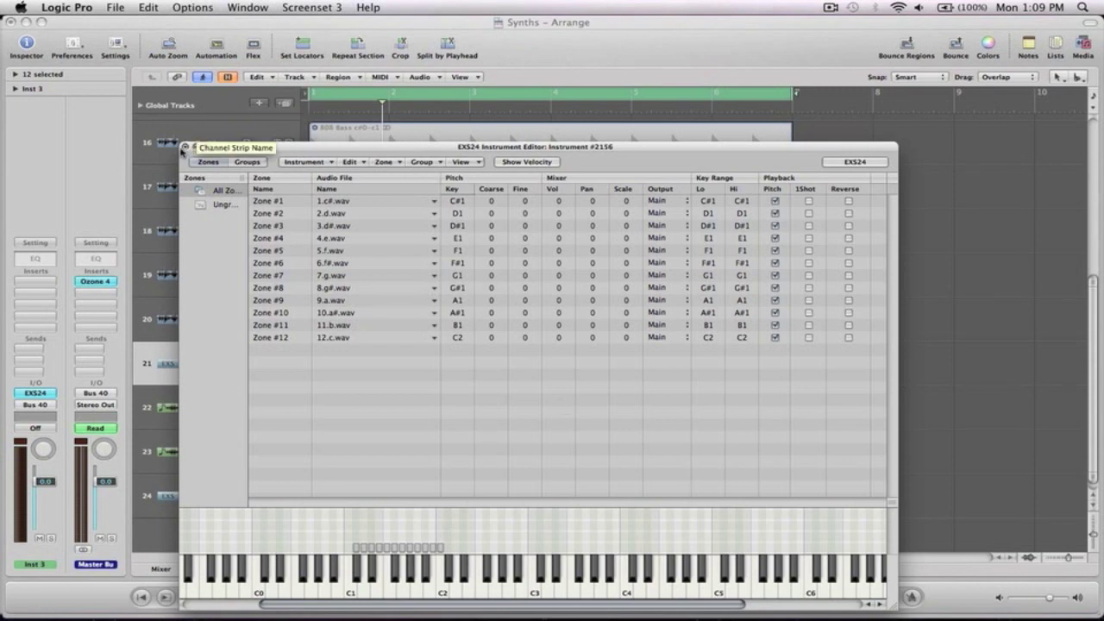
# - Save the sampler instrument as 8086 in the Sampler Instruments folder and close the instrument editor
pyautogui.click(304, 162)
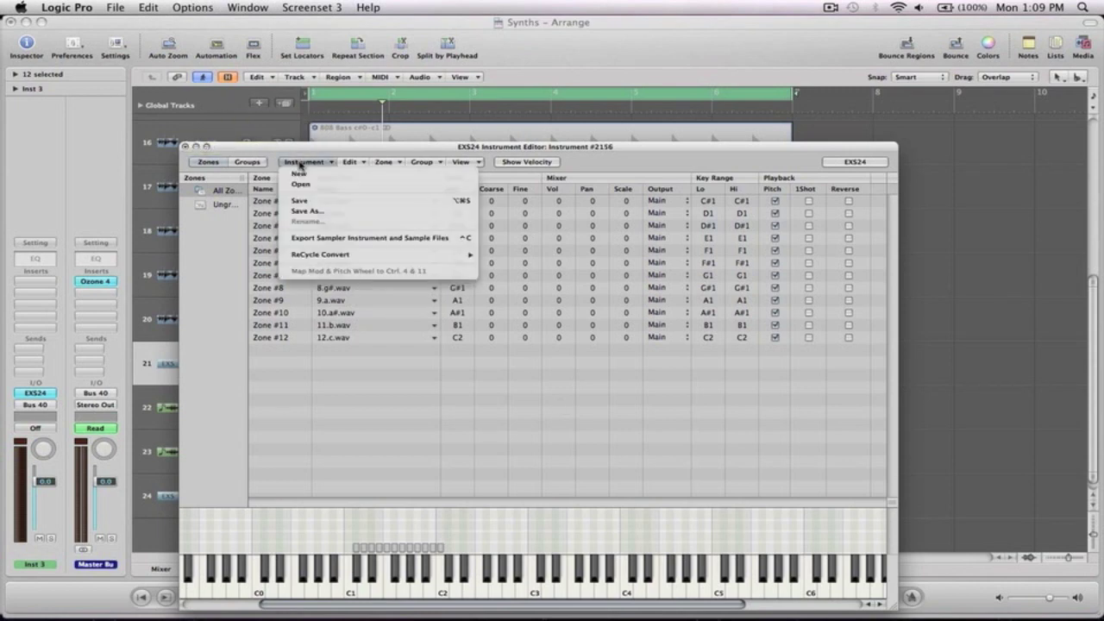
pyautogui.click(320, 212)
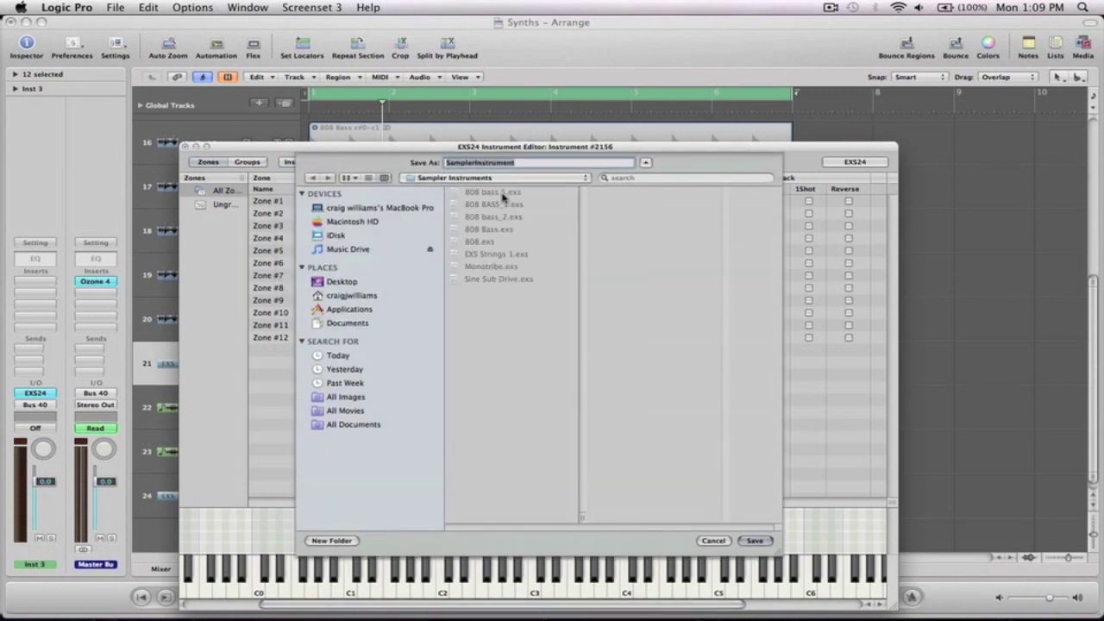
pyautogui.write('8086')
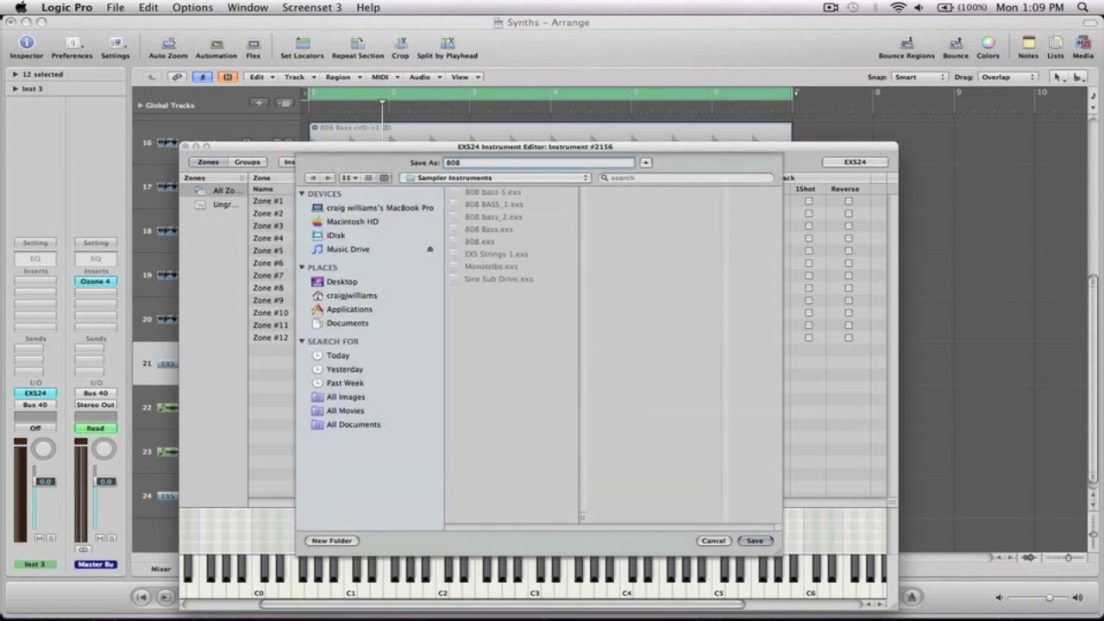
pyautogui.press('Return')
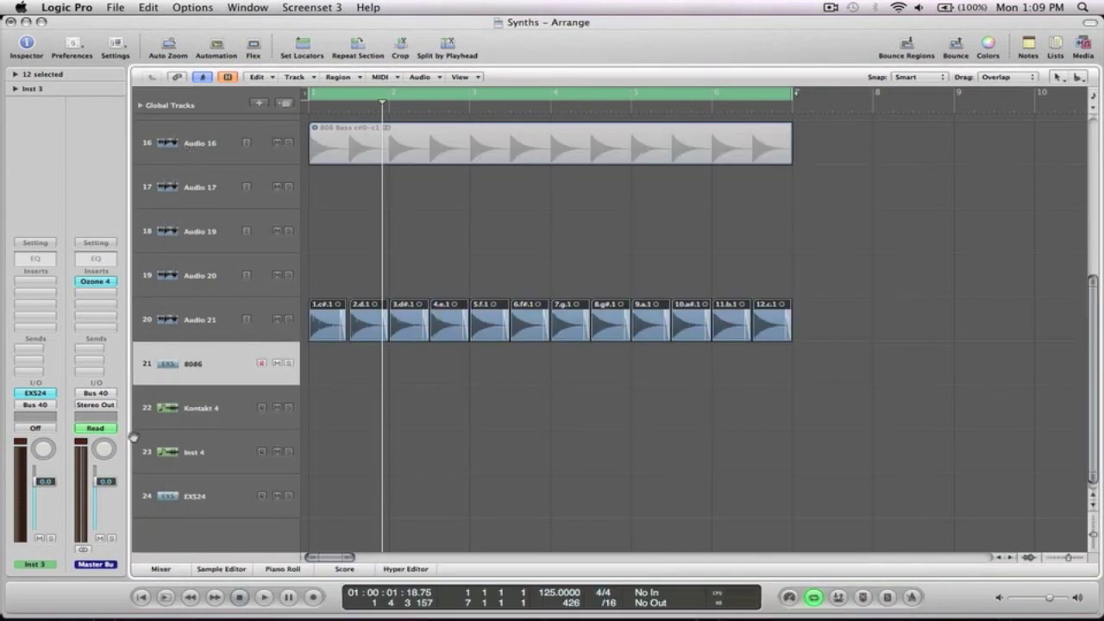
# - Create an empty one-bar MIDI region at bar 1 on the 8086 track with the Pencil tool
pyautogui.click(363, 373)
pyautogui.press('Escape')
pyautogui.click(380, 387)
pyautogui.click(348, 379)
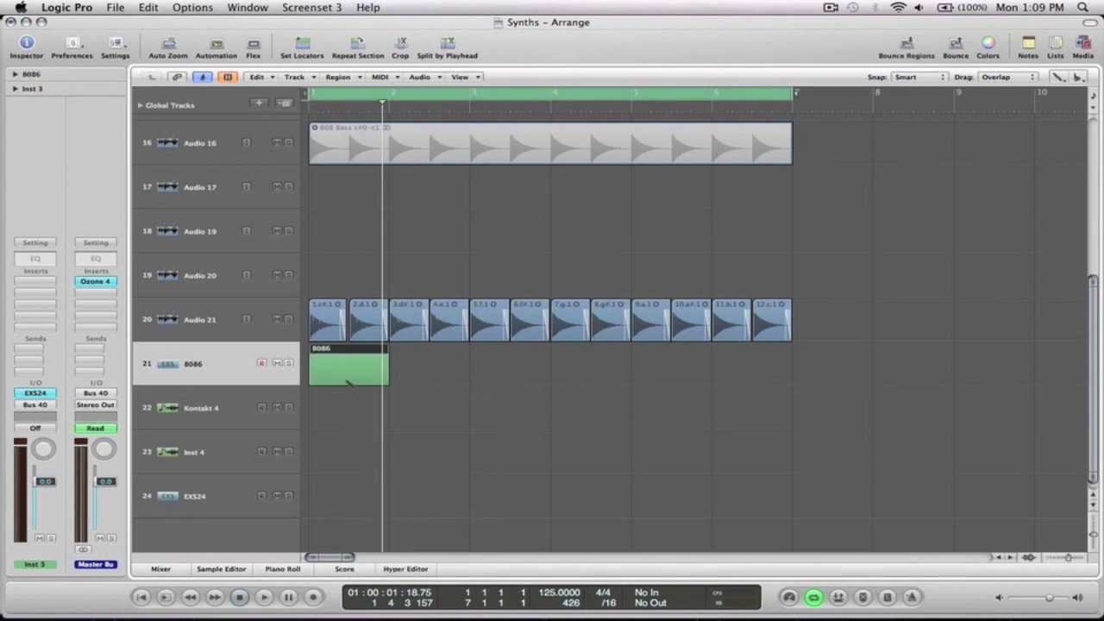
# - Add C3 notes on beats 1 and 3 of the 8086 region in the Piano Roll, with the controller lane hidden
pyautogui.doubleClick(346, 385)
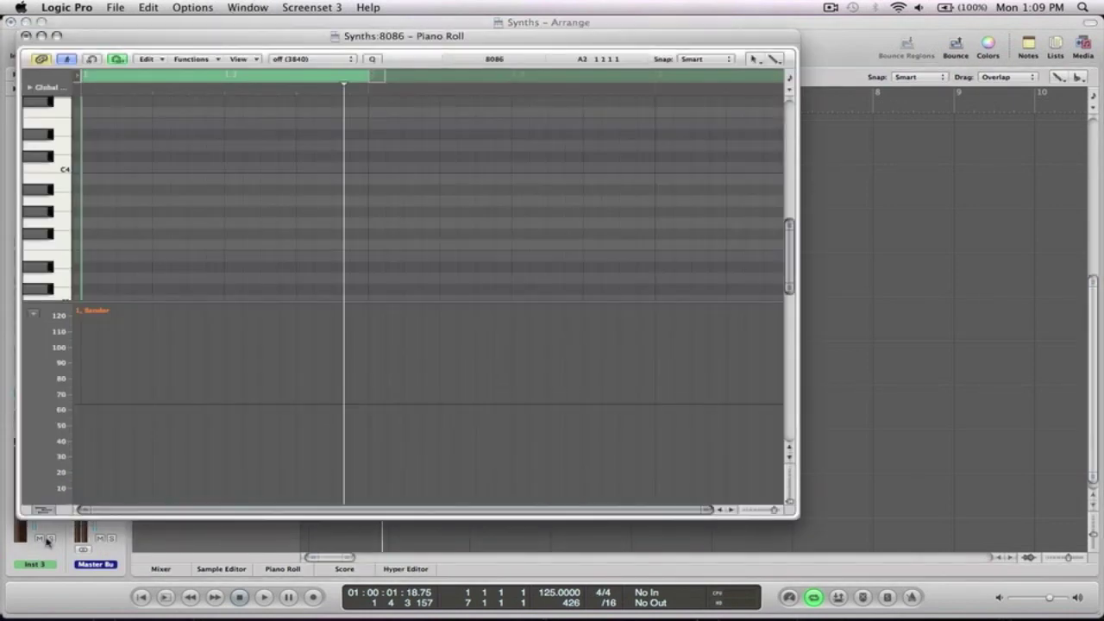
pyautogui.click(41, 510)
pyautogui.click(86, 301)
pyautogui.click(236, 302)
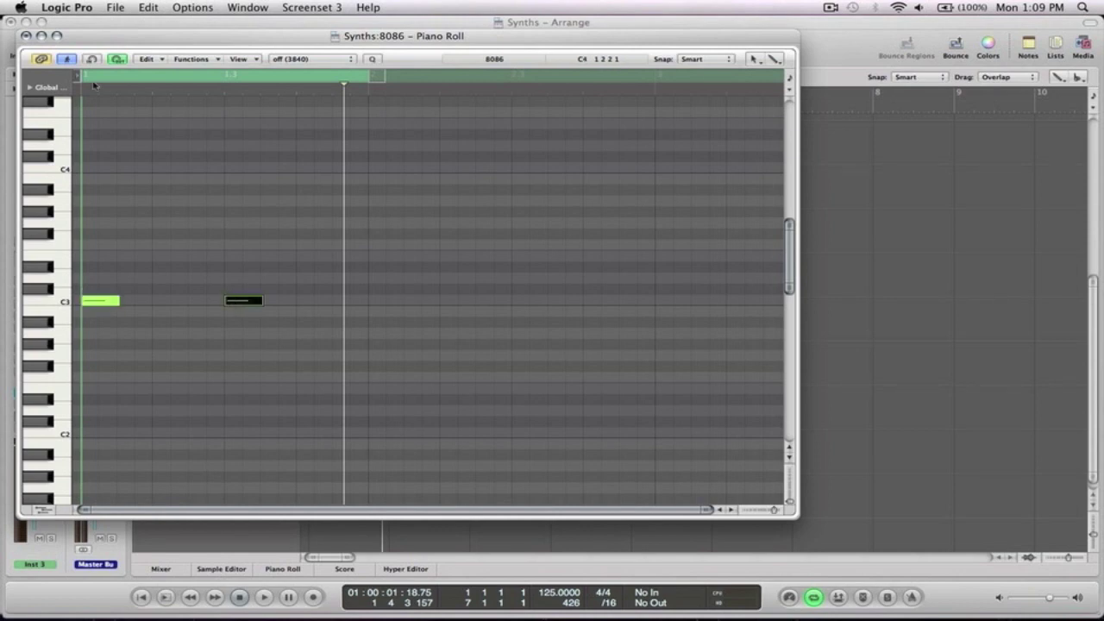
pyautogui.click(26, 36)
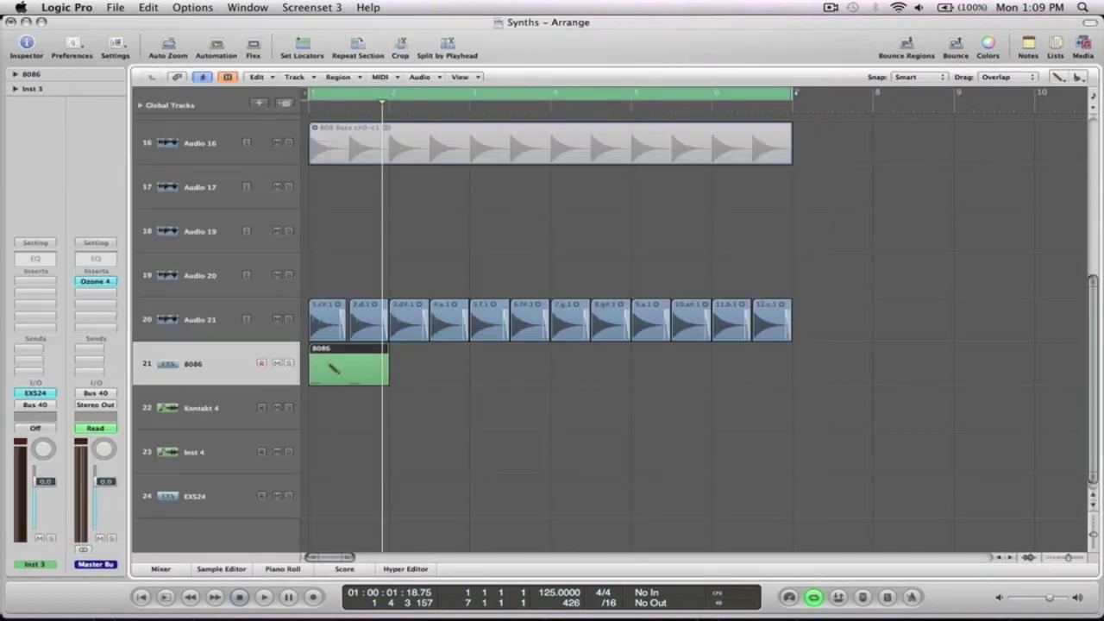
# - Copy the 8086 region to bar 2 and shorten the cycle range to end at bar 3
pyautogui.press('Escape')
pyautogui.press('Escape')
pyautogui.rightClick(348, 374)
pyautogui.click(496, 365)
pyautogui.moveTo(377, 367); pyautogui.dragTo(457, 371)
pyautogui.moveTo(799, 93); pyautogui.dragTo(471, 102)
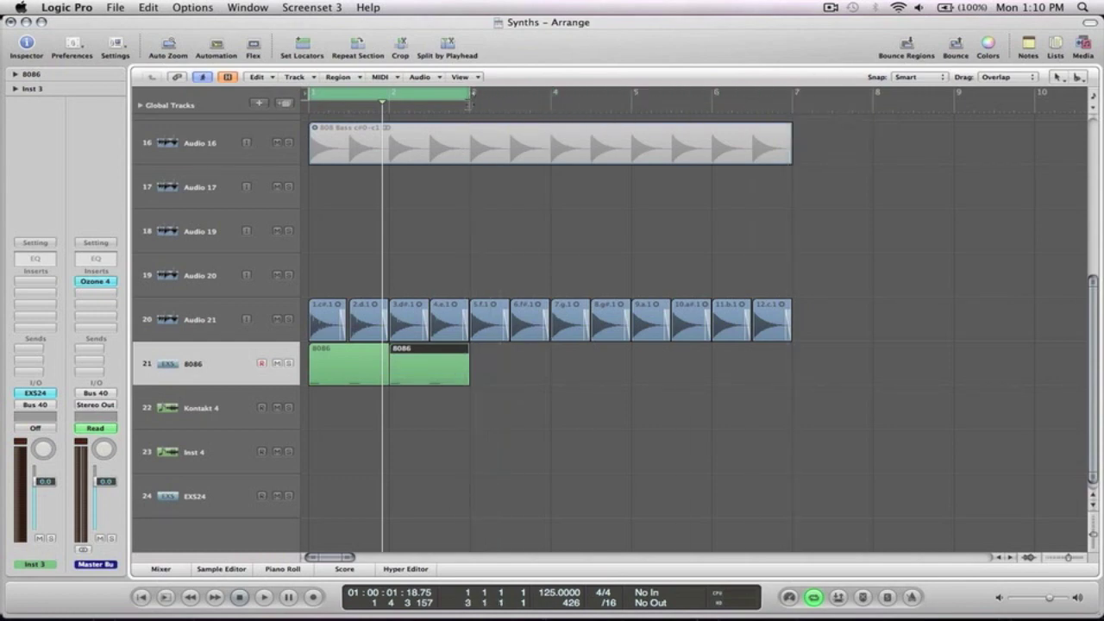
# - Mute the Audio 21 track, briefly play the loop and select the regions on the 8086 track
pyautogui.click(541, 442)
pyautogui.click(277, 320)
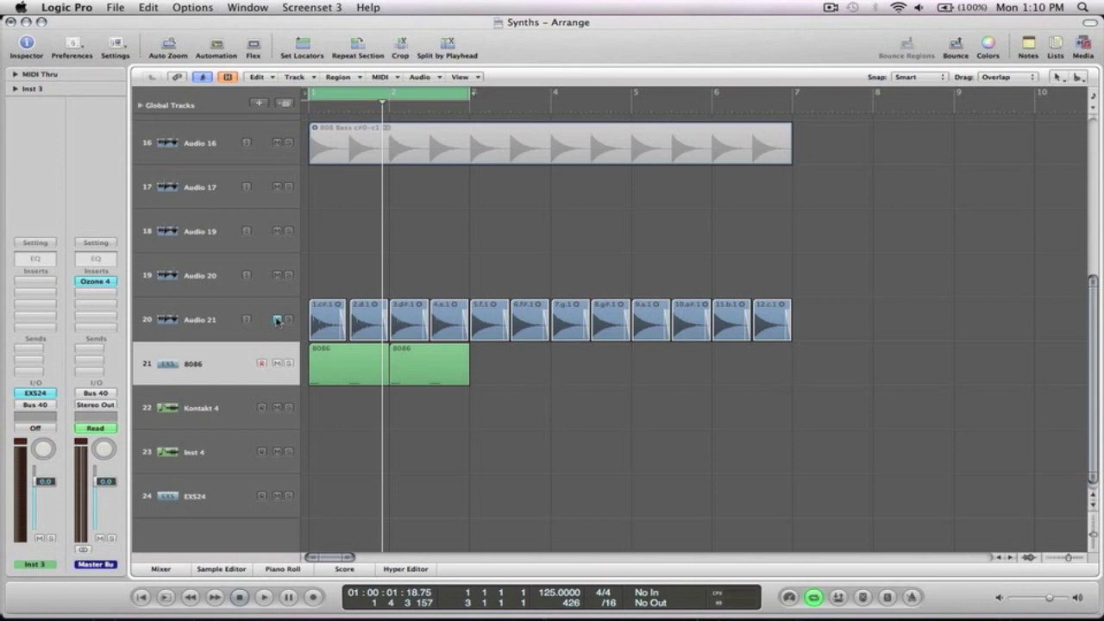
pyautogui.press('space')
pyautogui.click(196, 364)
pyautogui.press('space')
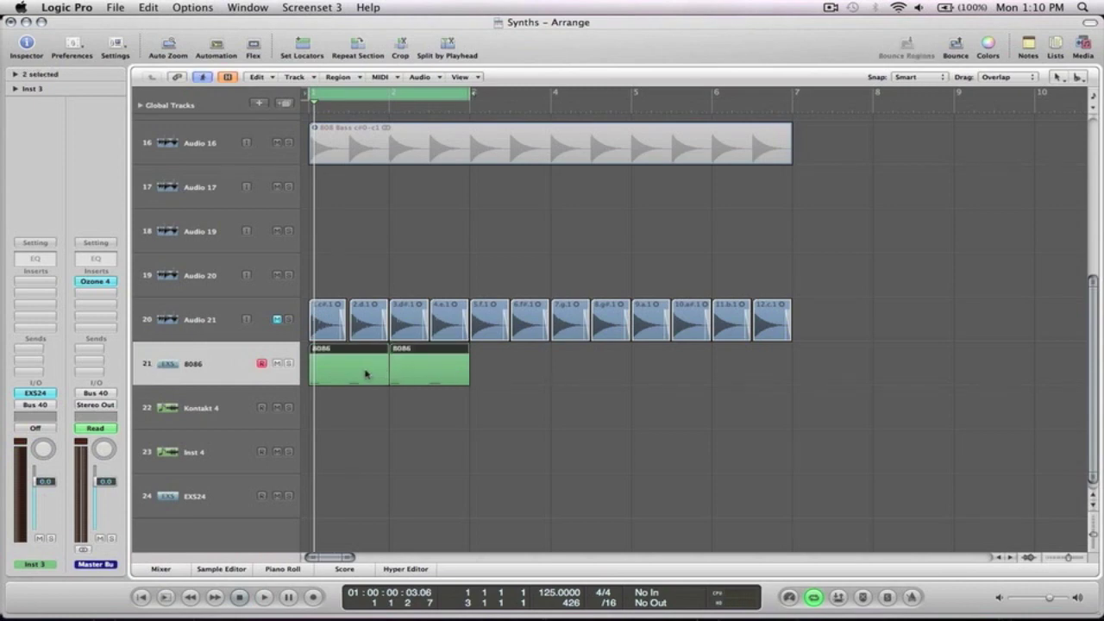
# - Join the two 8086 regions and lower all four notes to A1 in the Piano Roll
pyautogui.press('j')
pyautogui.doubleClick(364, 375)
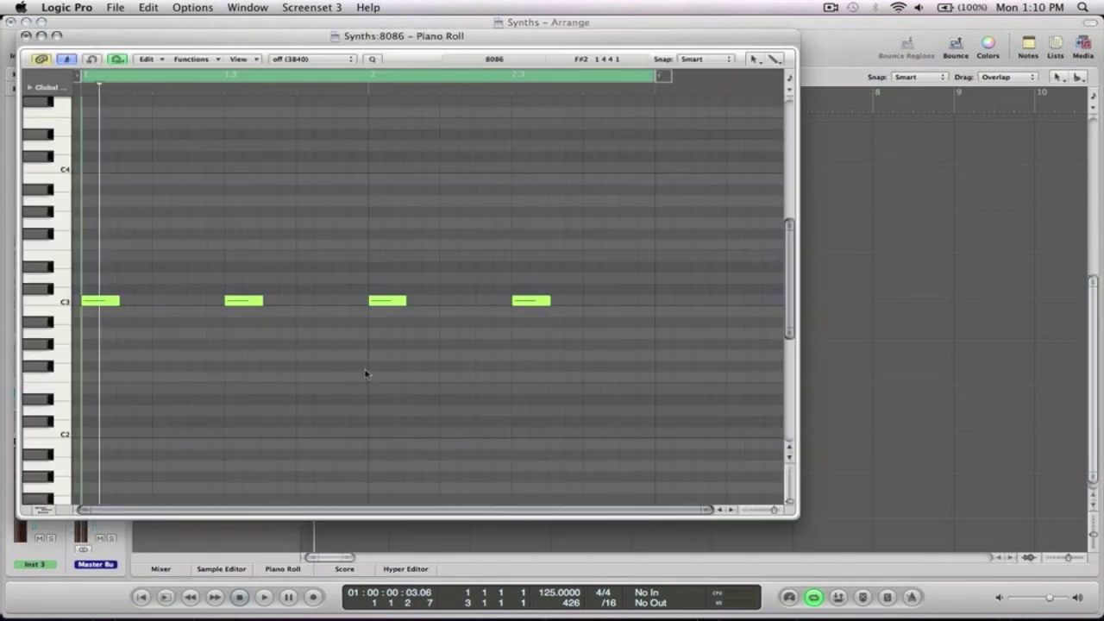
pyautogui.moveTo(606, 350); pyautogui.dragTo(92, 472)
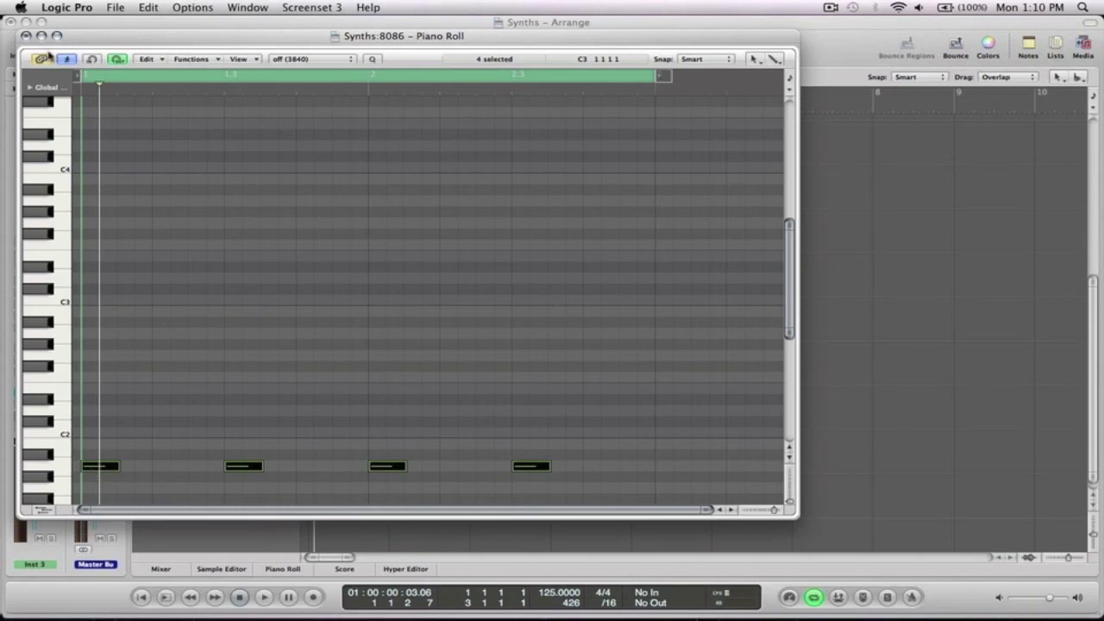
pyautogui.click(25, 36)
pyautogui.click(488, 237)
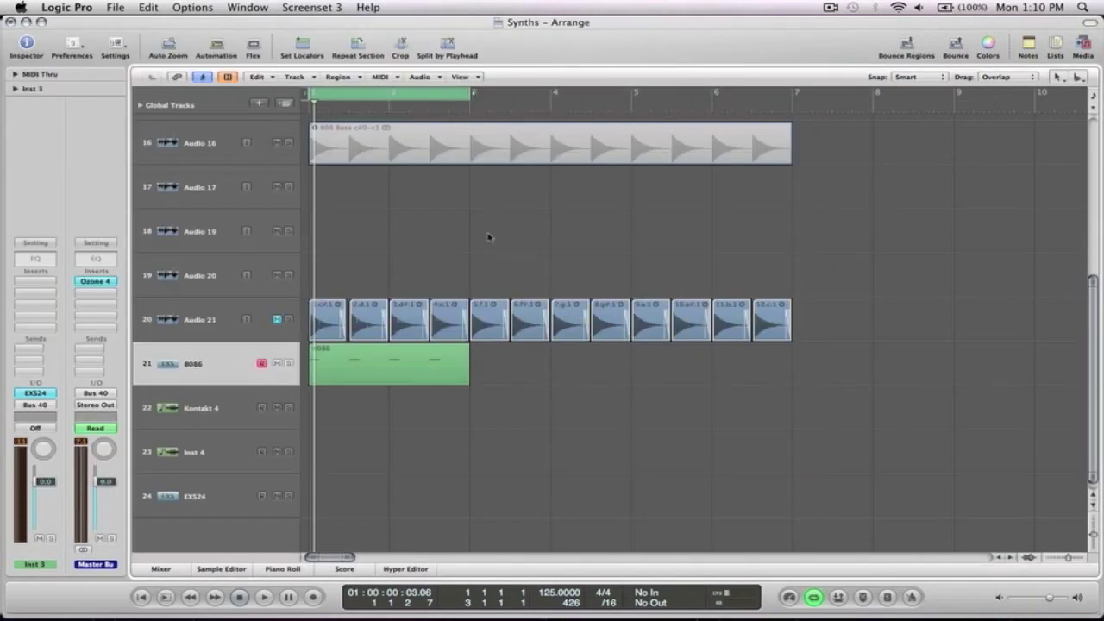
# - Play the loop and lengthen all four A1 notes to about one beat each
pyautogui.press('space')
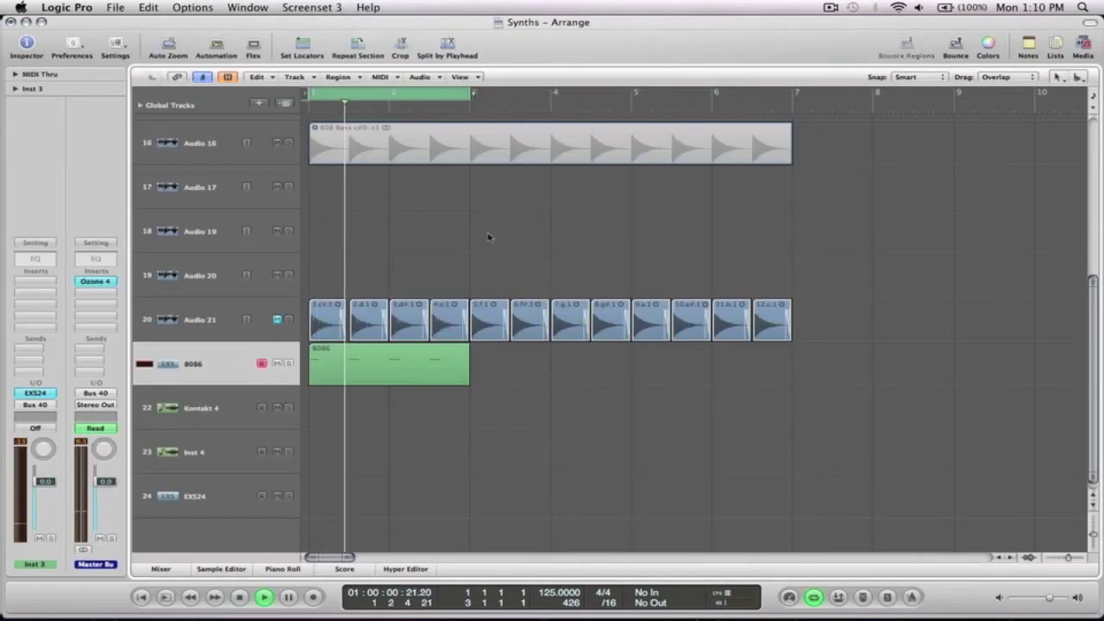
pyautogui.click(361, 378)
pyautogui.doubleClick(361, 378)
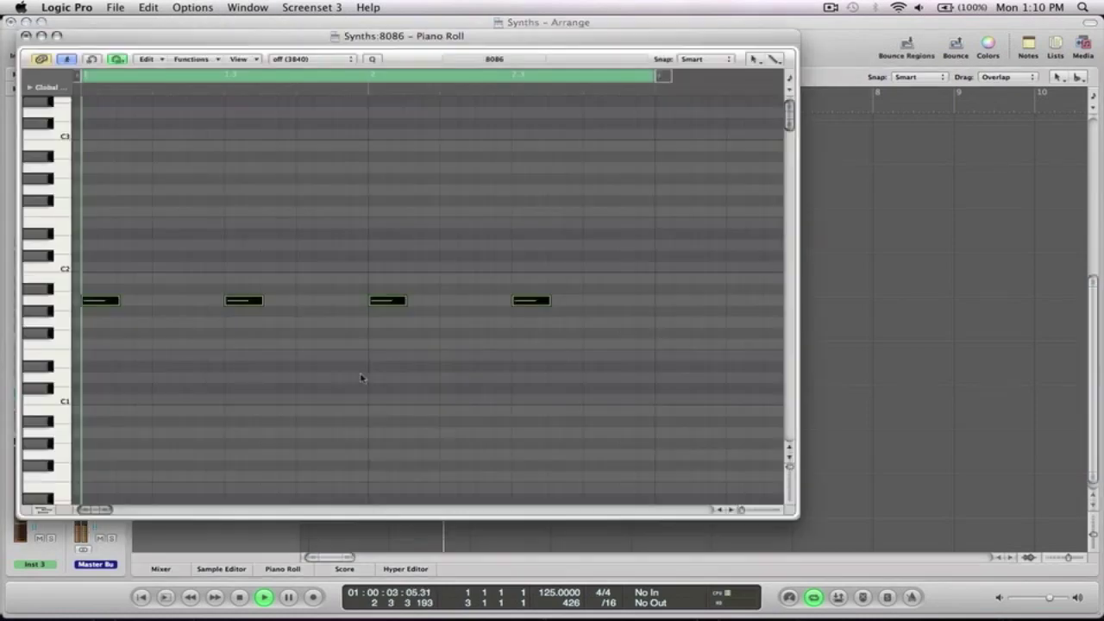
pyautogui.moveTo(556, 362); pyautogui.dragTo(112, 263)
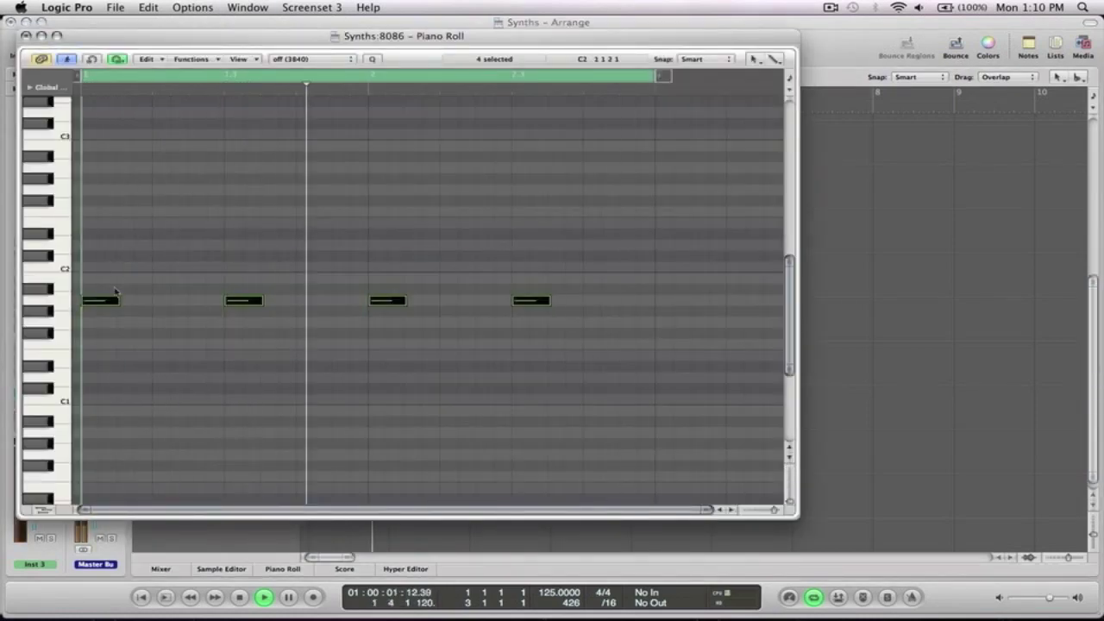
pyautogui.moveTo(125, 301); pyautogui.dragTo(148, 302)
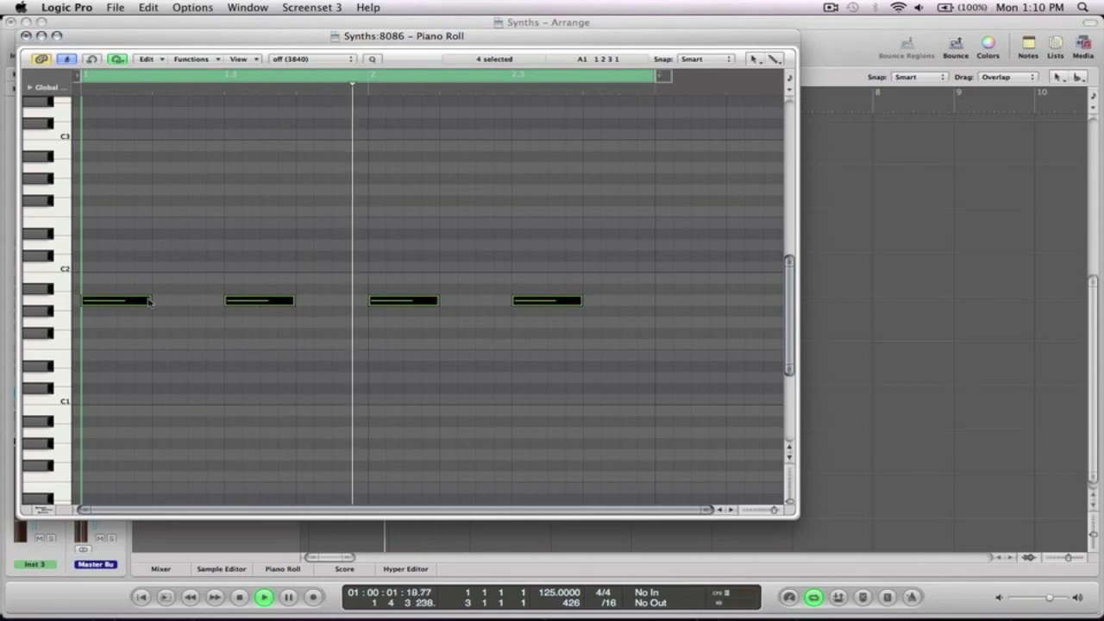
pyautogui.click(27, 37)
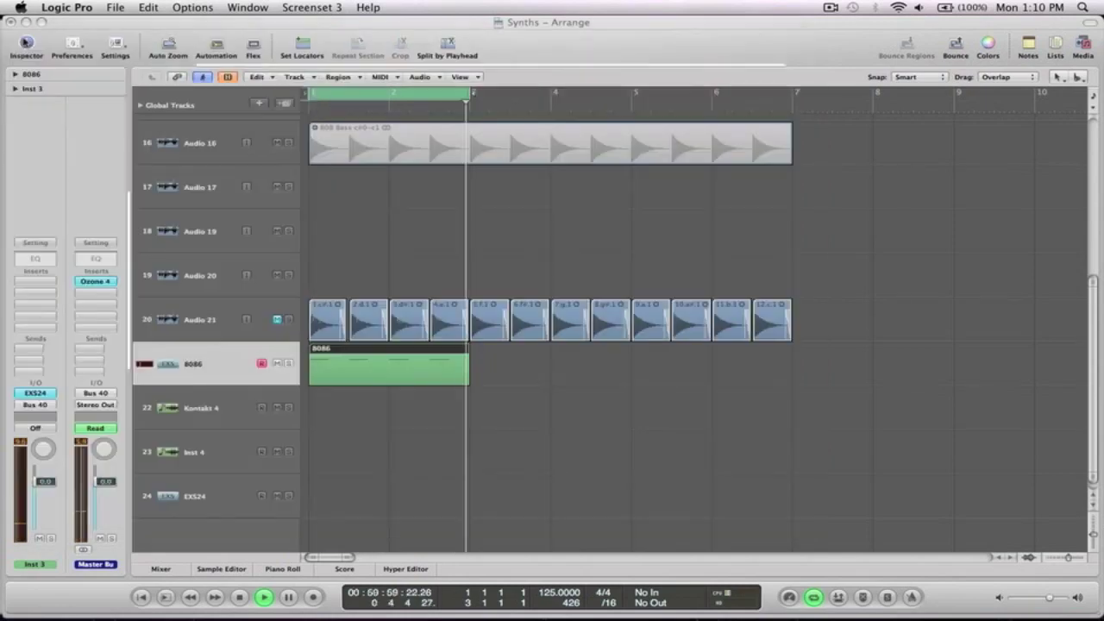
# - Raise the release slightly and adjust the attack of ENV 2 in the 8086 track's EXS24 sampler
pyautogui.click(34, 393)
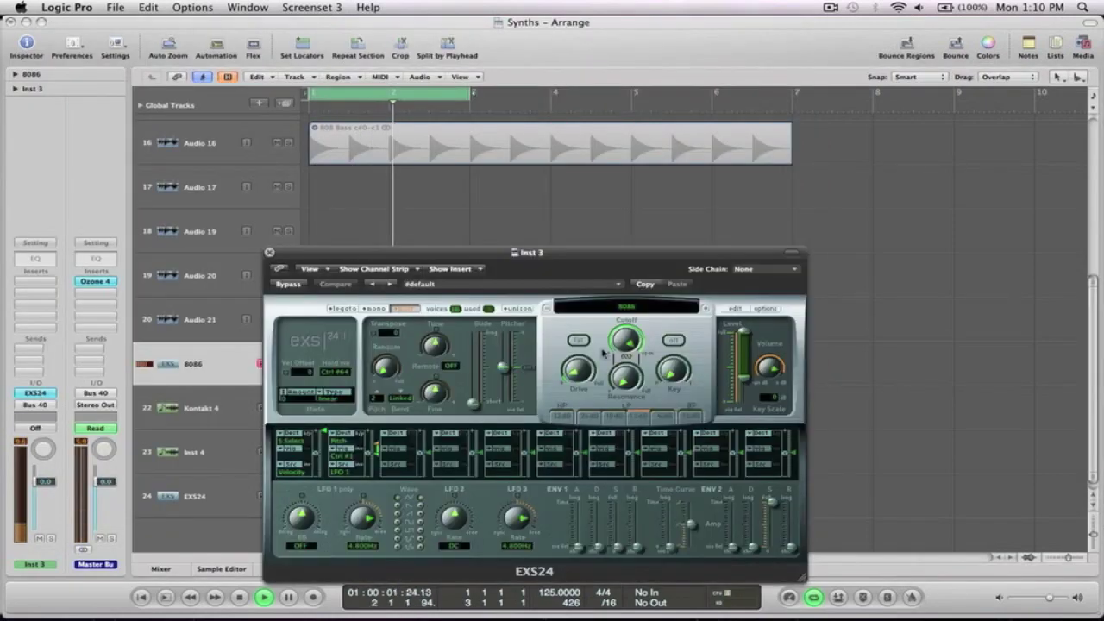
pyautogui.moveTo(611, 249); pyautogui.dragTo(829, 114)
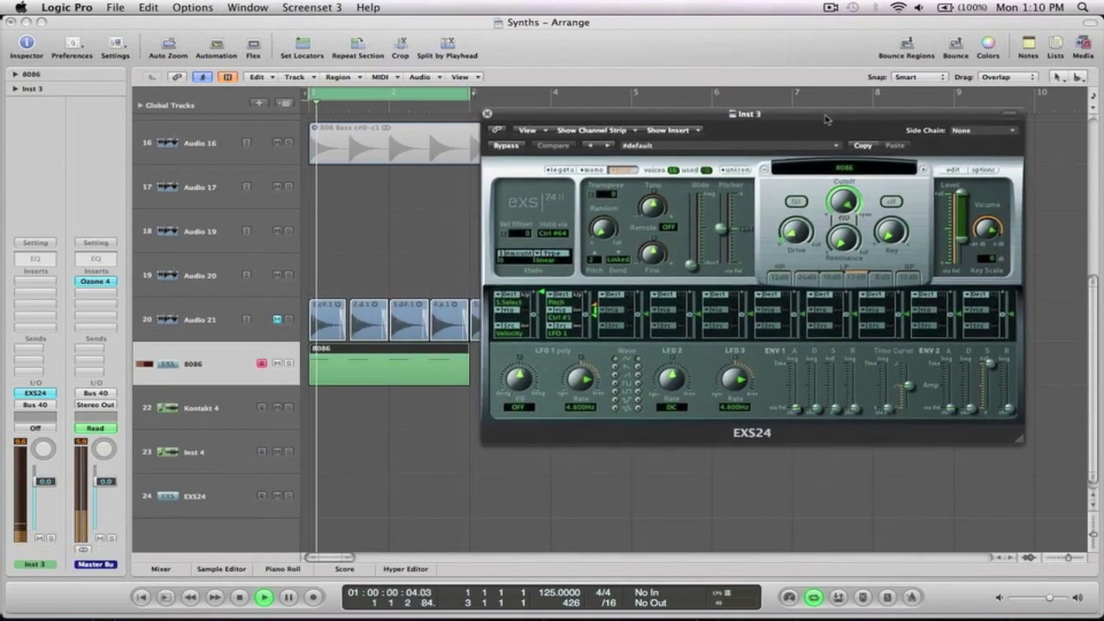
pyautogui.moveTo(1011, 408); pyautogui.dragTo(1011, 395)
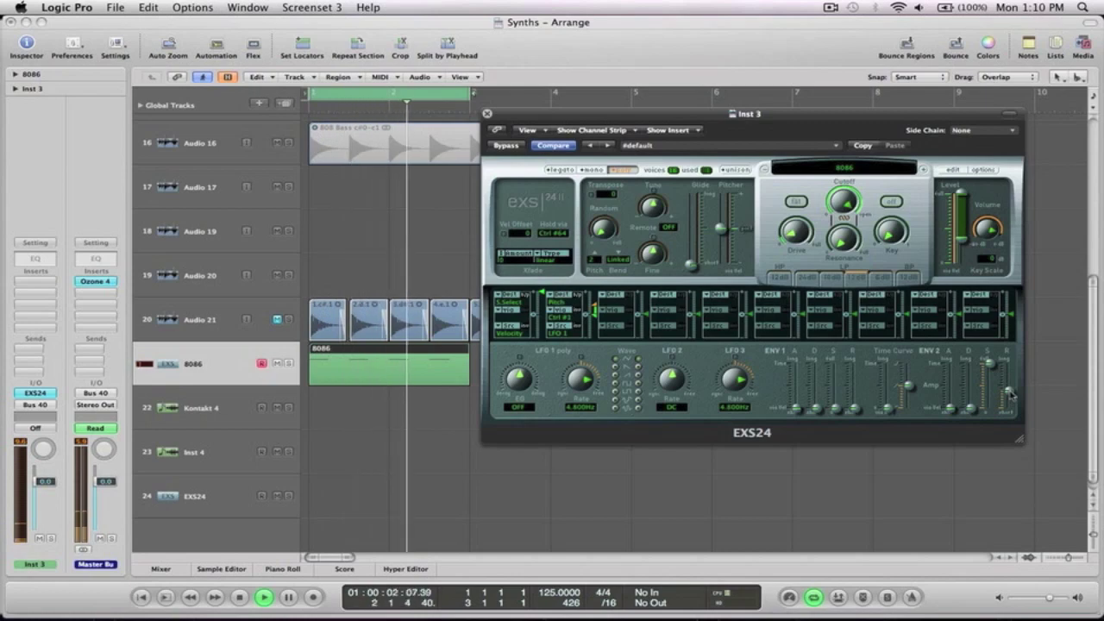
pyautogui.moveTo(1011, 396); pyautogui.dragTo(951, 405)
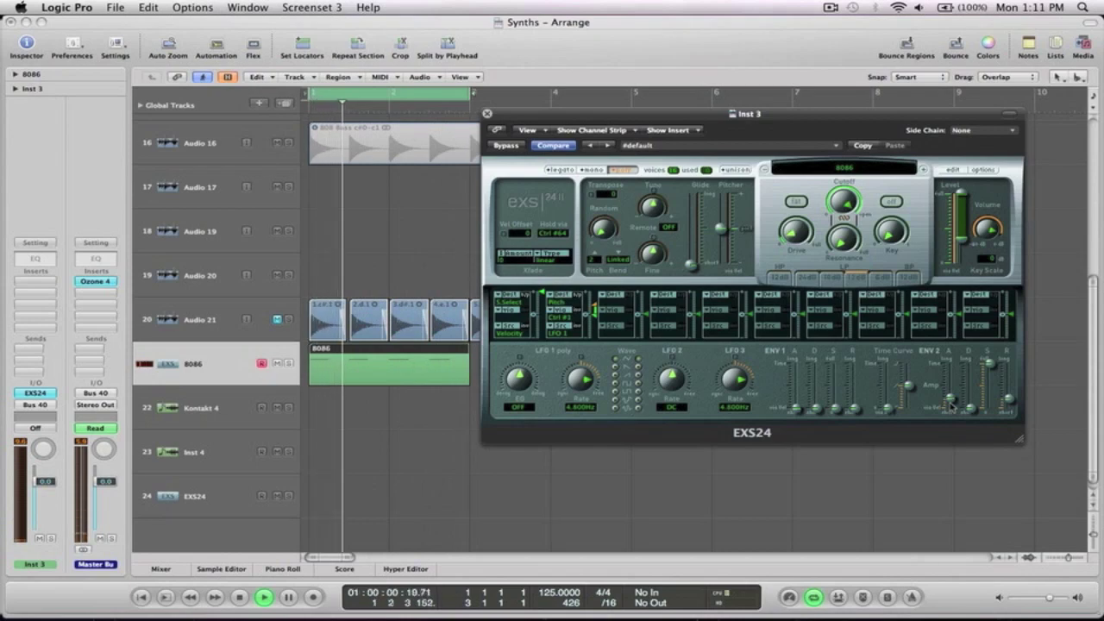
pyautogui.moveTo(951, 400); pyautogui.dragTo(952, 403)
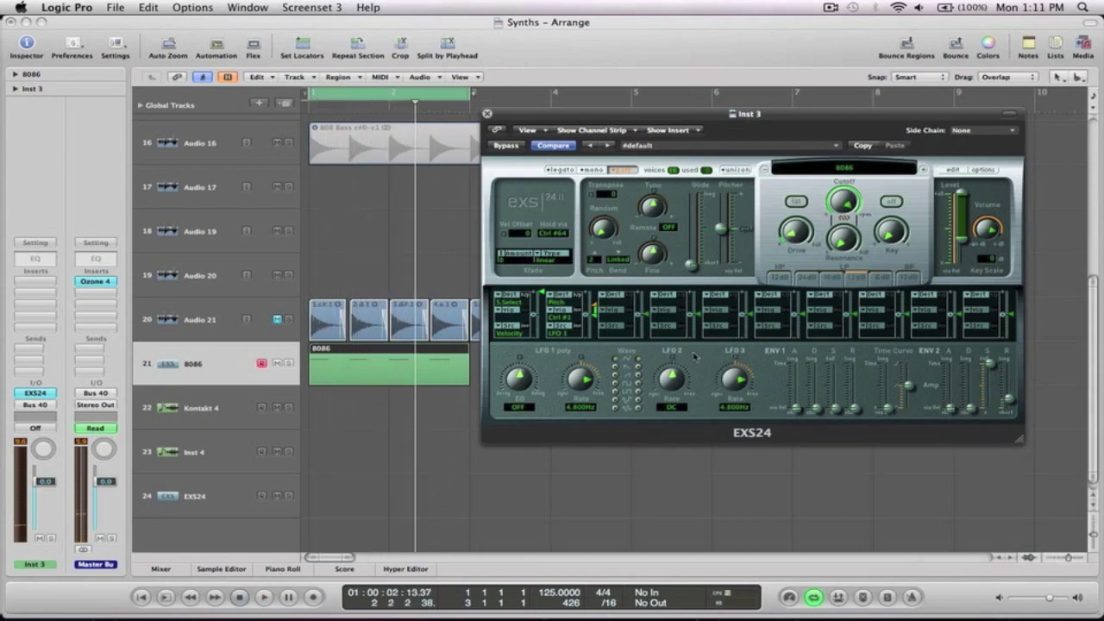
pyautogui.click(488, 114)
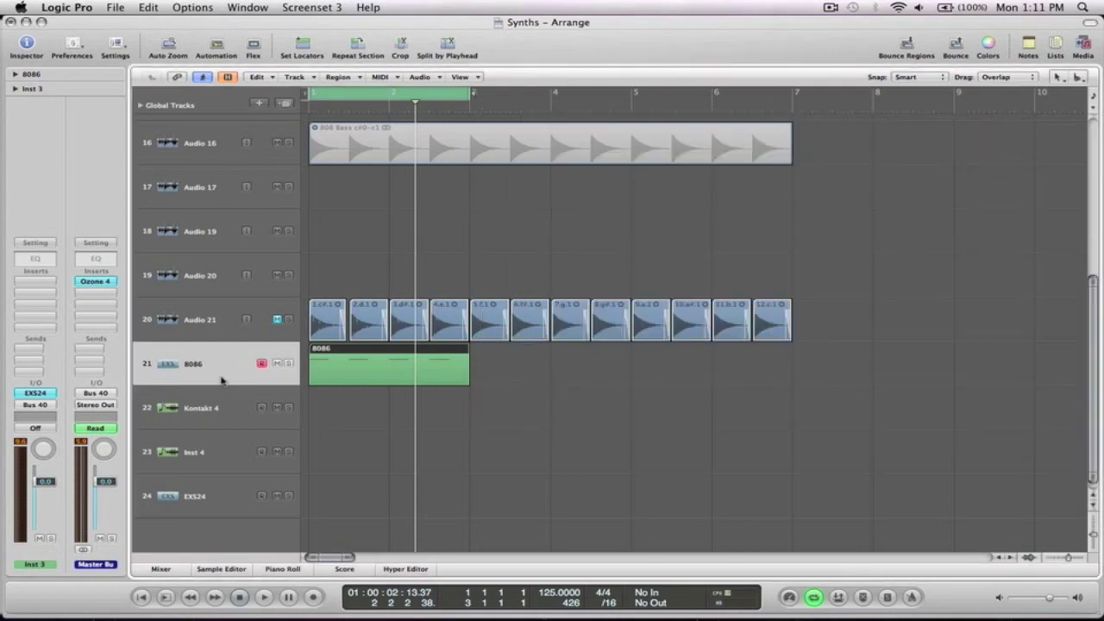
# - Mute the 8086 track and audition the mapped 808 Bass samples in the Kontakt 4 track's Mapping Editor
pyautogui.click(277, 363)
pyautogui.click(189, 397)
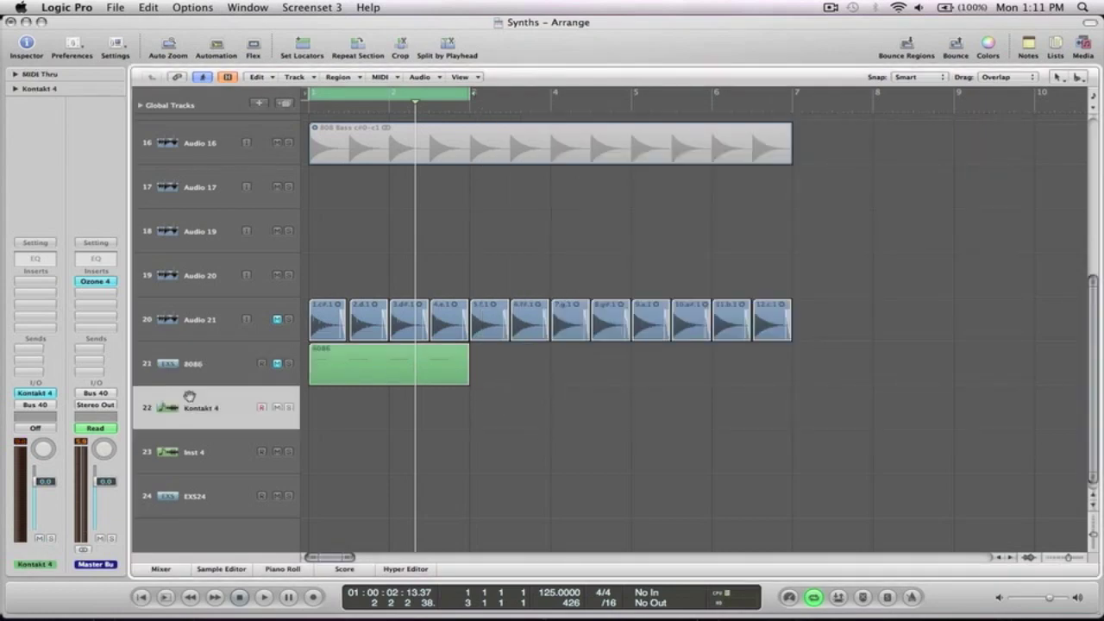
pyautogui.click(28, 395)
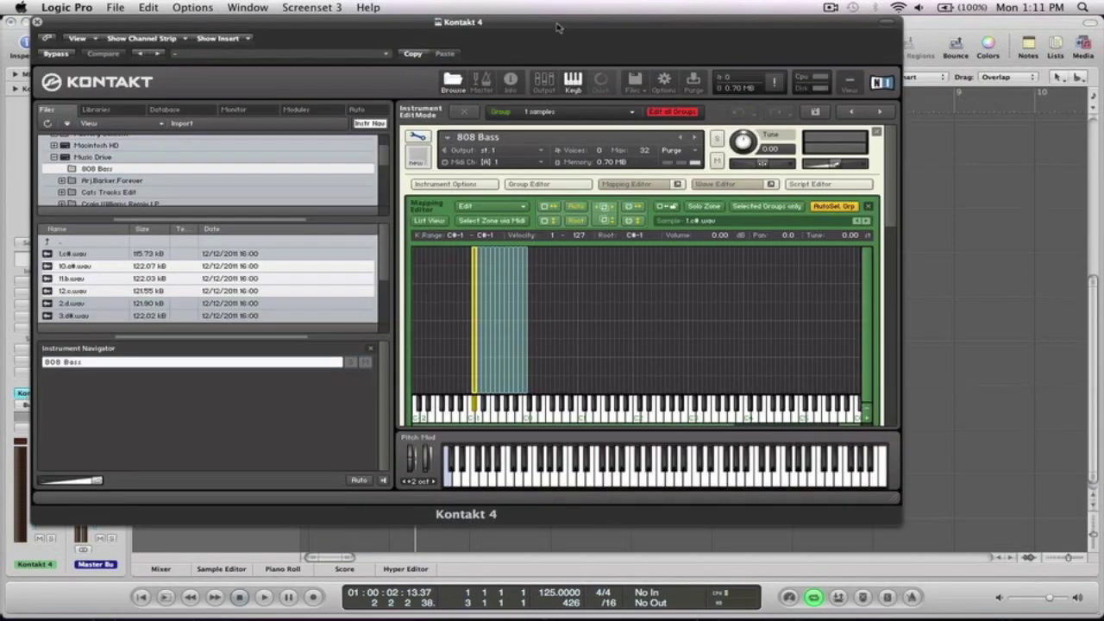
pyautogui.moveTo(556, 27); pyautogui.dragTo(674, 5)
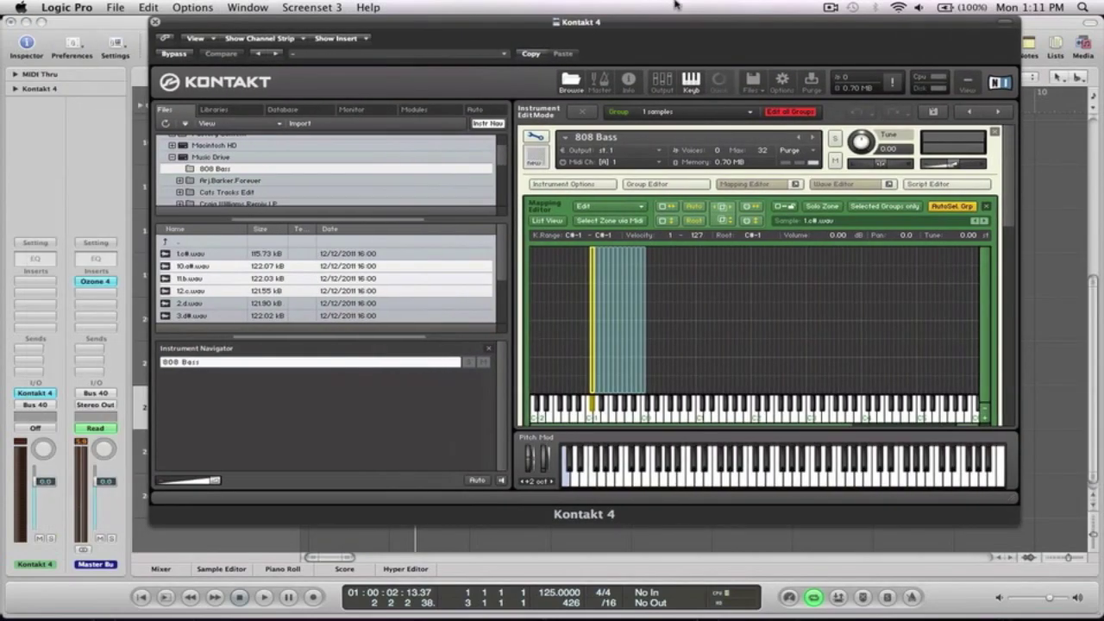
pyautogui.click(595, 416)
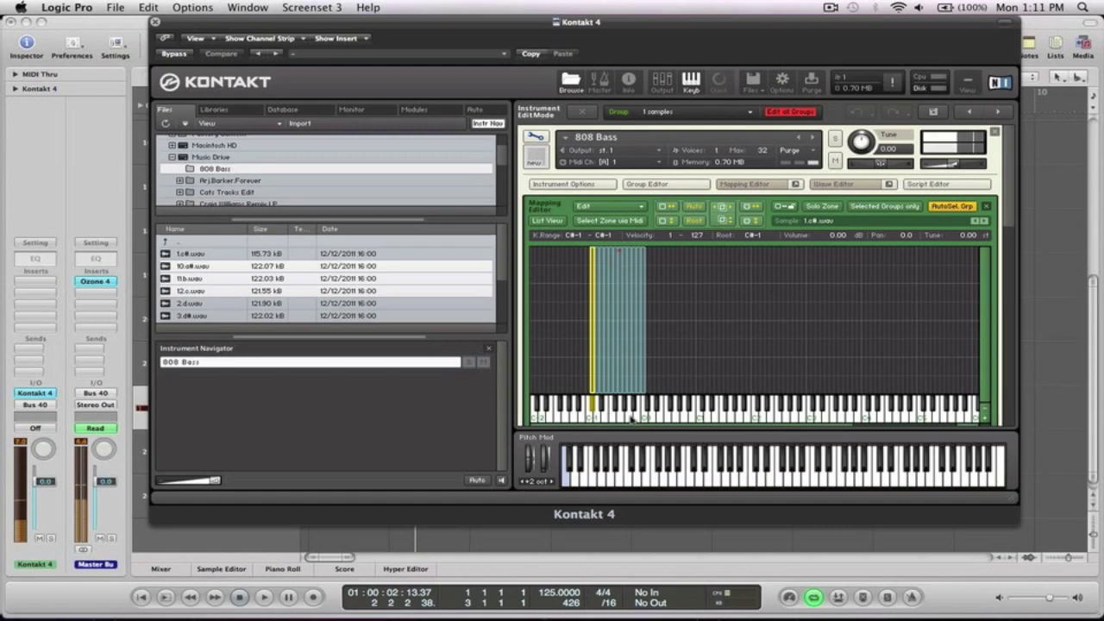
# - Close the current sampler window and open the Kontakt 4 instrument on the Inst 4 track
pyautogui.click(156, 22)
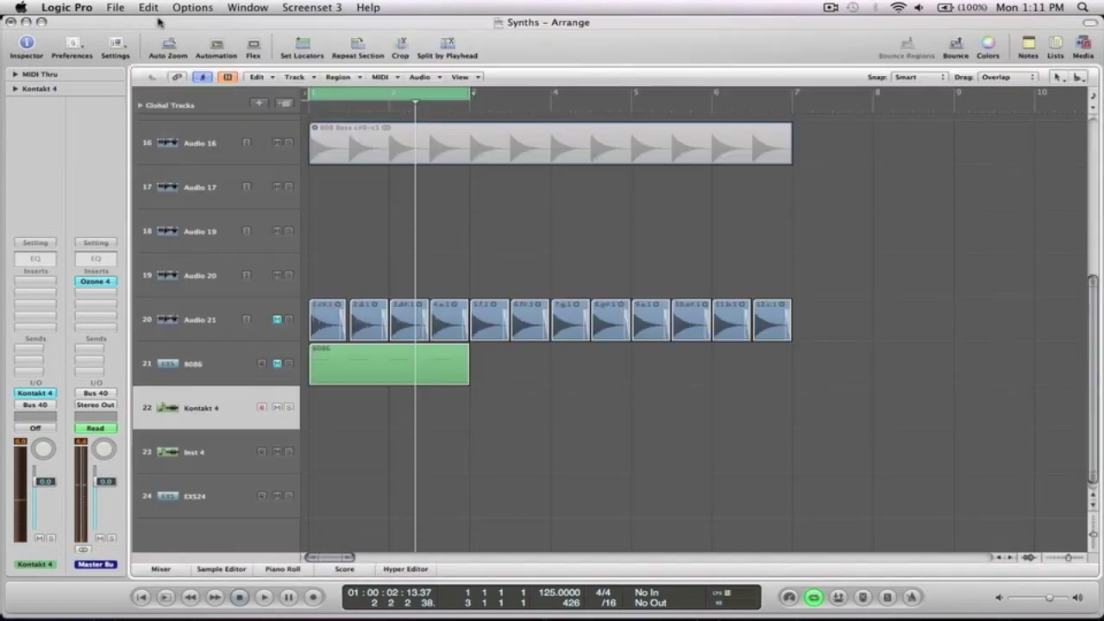
pyautogui.click(208, 446)
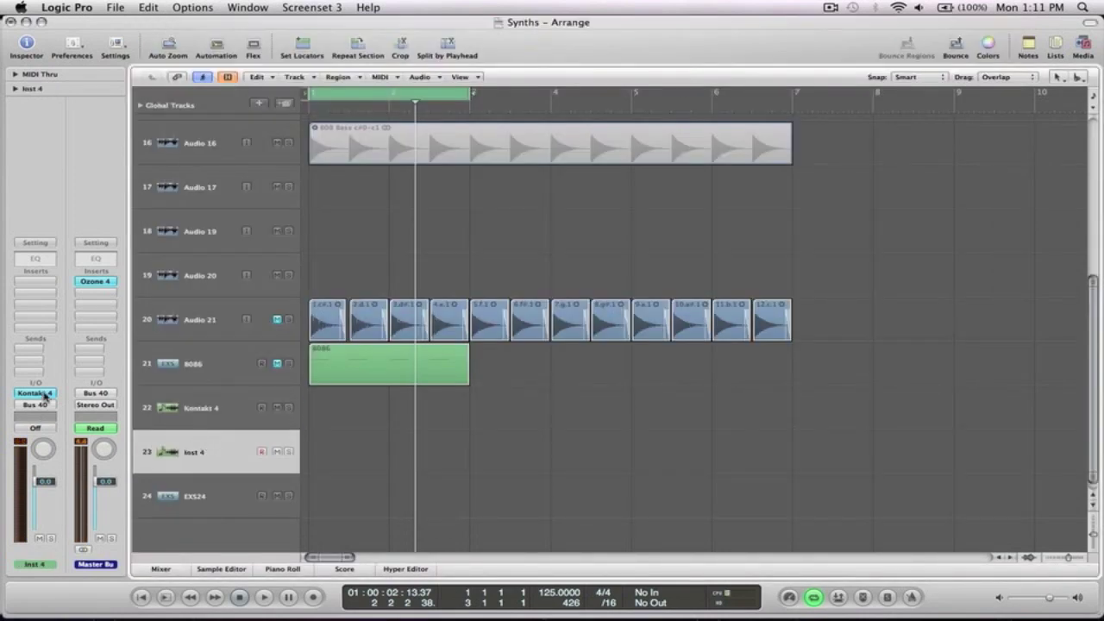
pyautogui.click(36, 393)
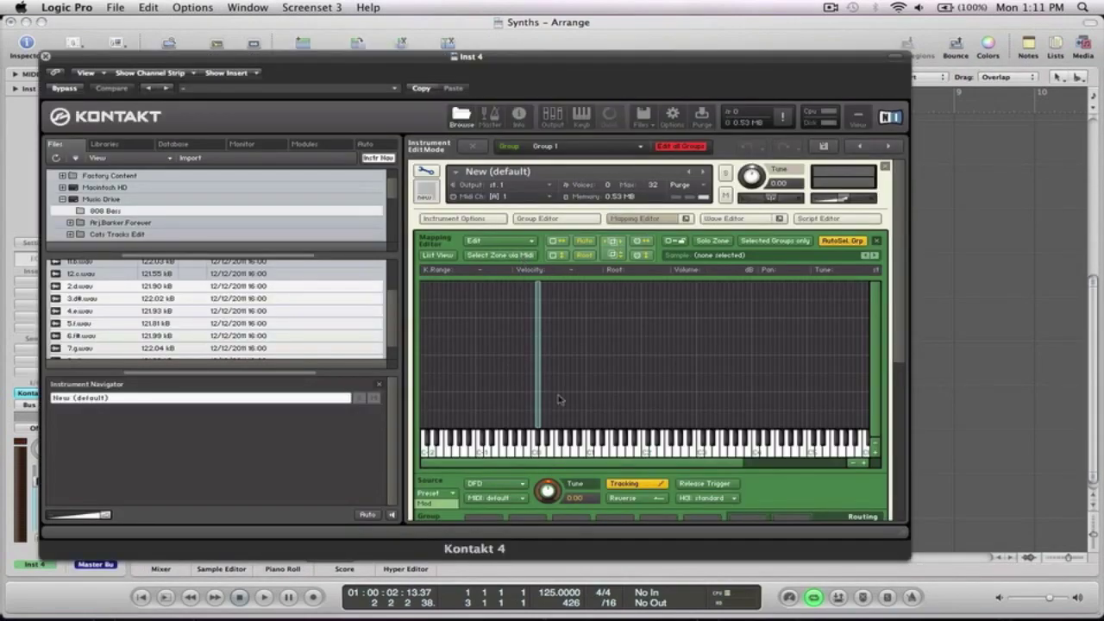
# - Select the samples 2.d.wav through 9.a.wav in the 808 Bass folder of the Kontakt browser
pyautogui.click(87, 288)
pyautogui.scroll(-2, 87, 290)
pyautogui.keyDown('super'); pyautogui.click(84, 353); pyautogui.keyUp('super')
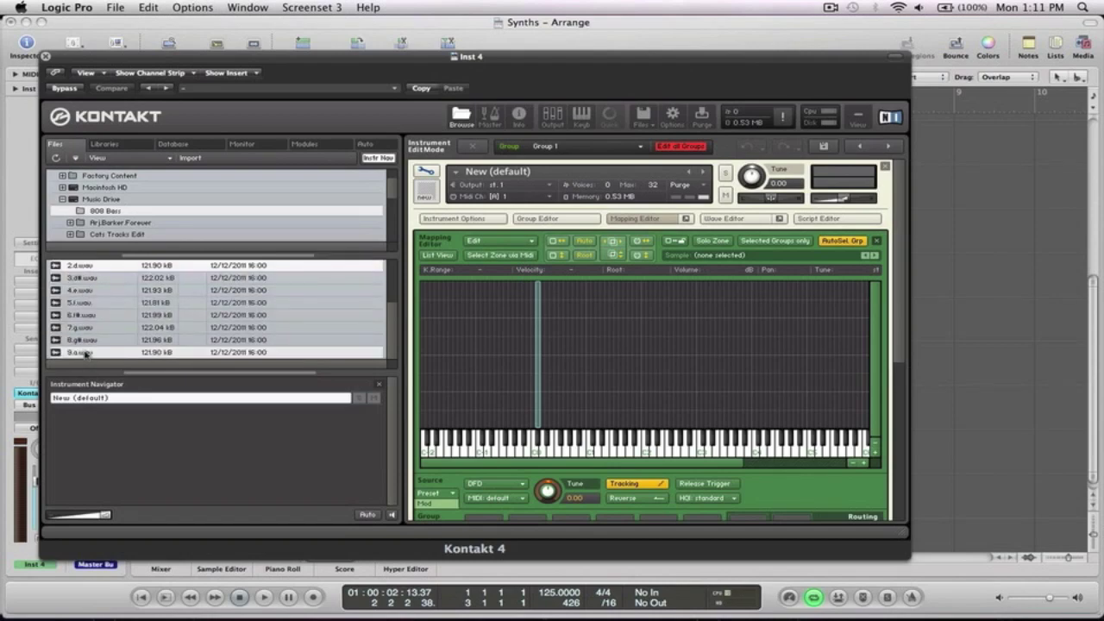
pyautogui.keyDown('shift'); pyautogui.click(80, 280); pyautogui.keyUp('shift')
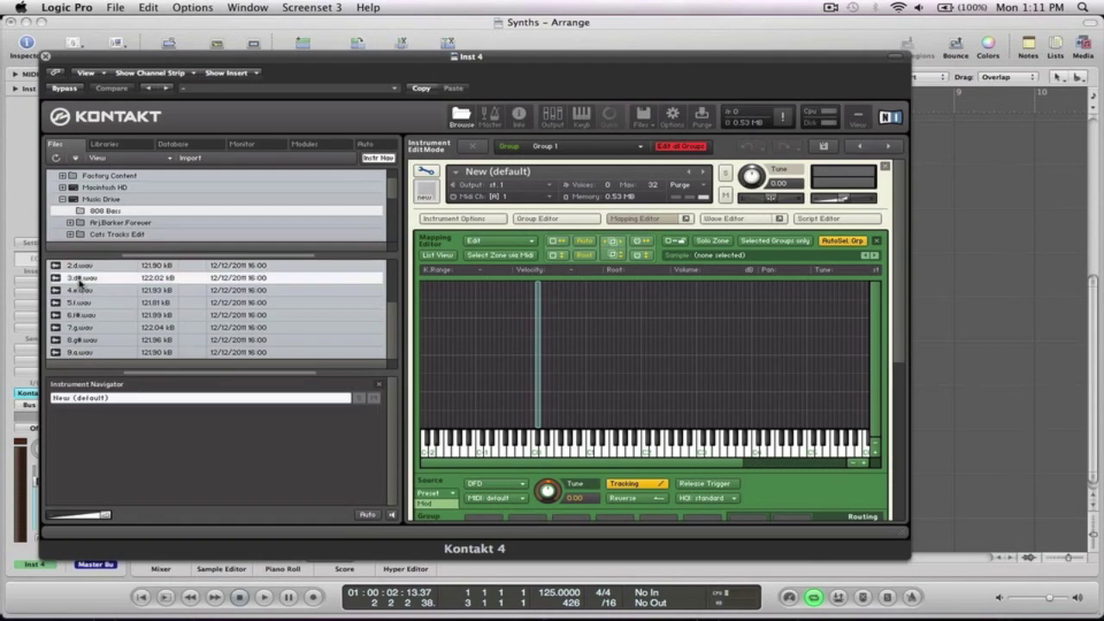
pyautogui.keyDown('shift'); pyautogui.click(82, 328); pyautogui.keyUp('shift')
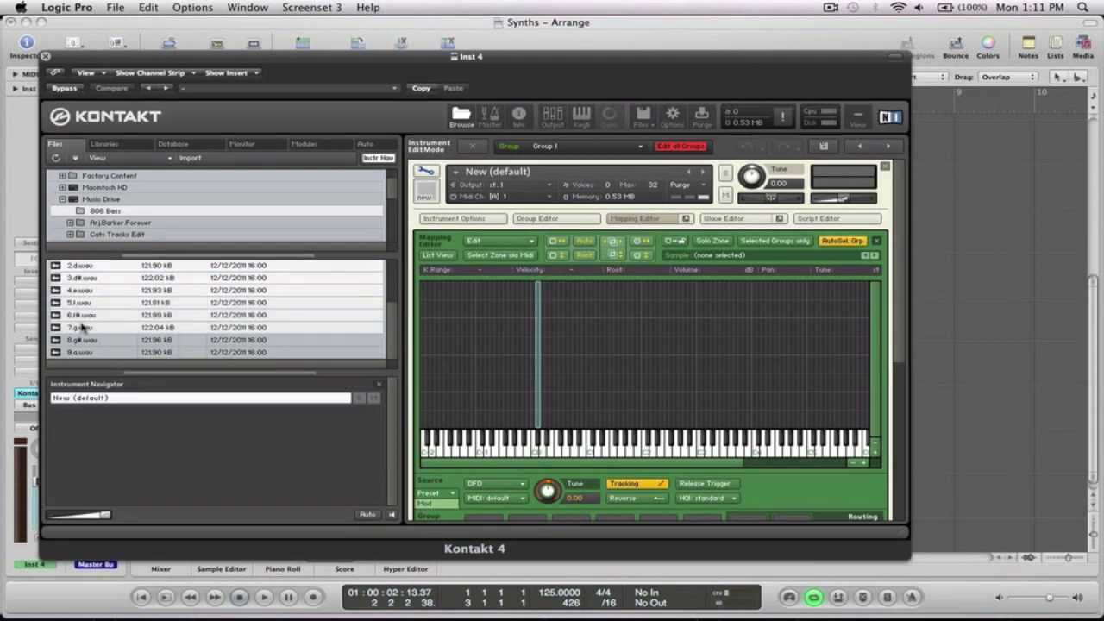
pyautogui.keyDown('shift'); pyautogui.click(83, 353); pyautogui.keyUp('shift')
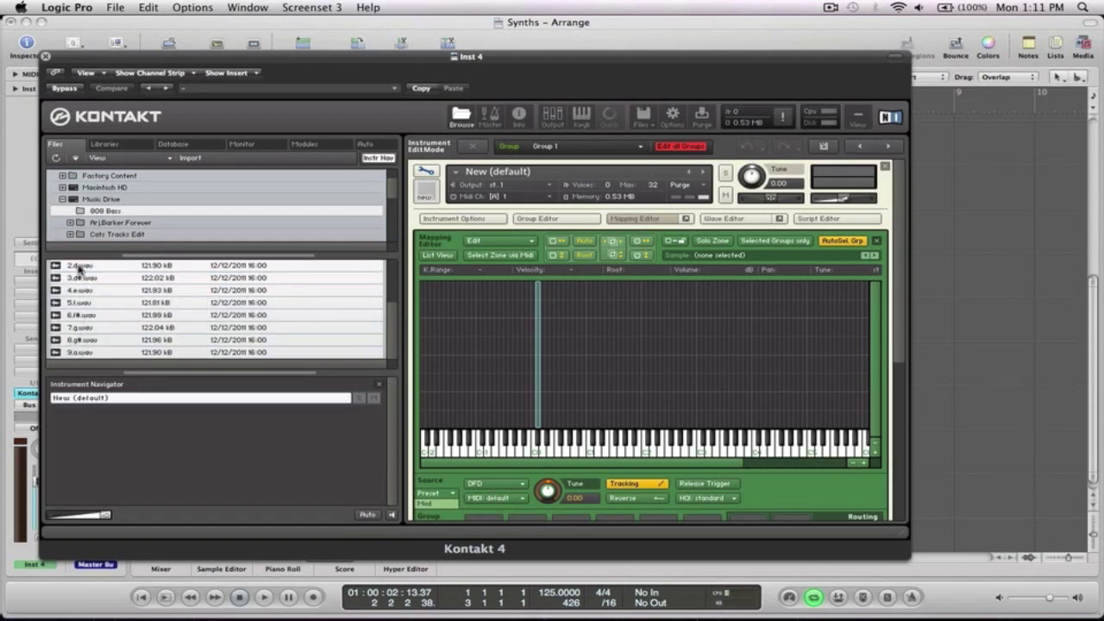
# - Map the selected samples across consecutive single keys in the Mapping Editor, starting at the D just above the highlighted key column, and audition them
pyautogui.moveTo(80, 268); pyautogui.dragTo(540, 325)
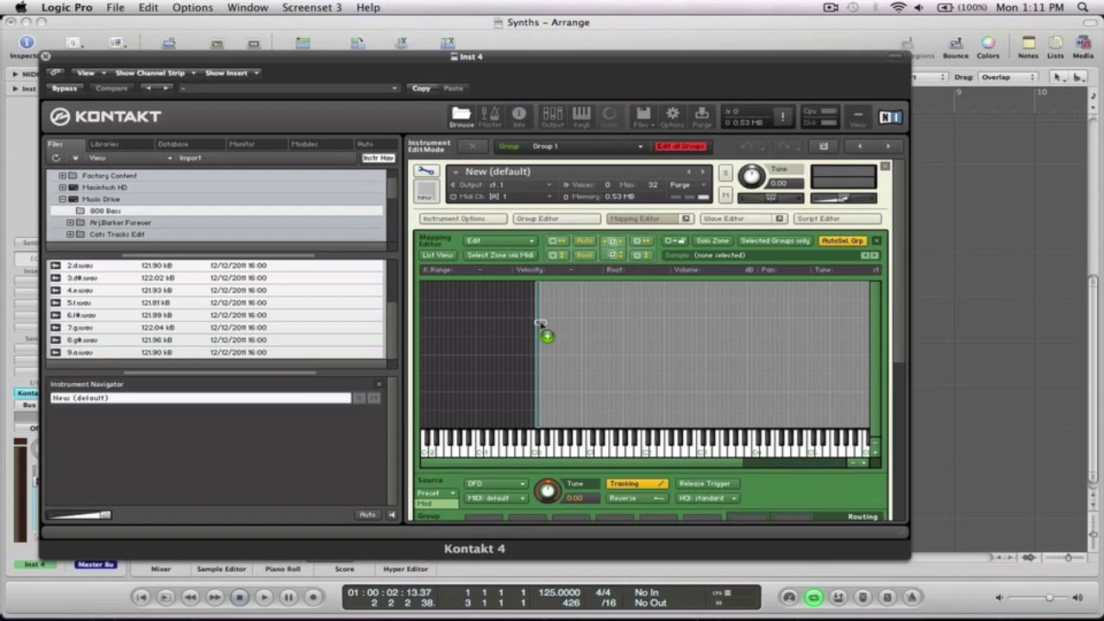
pyautogui.moveTo(539, 324); pyautogui.dragTo(542, 415)
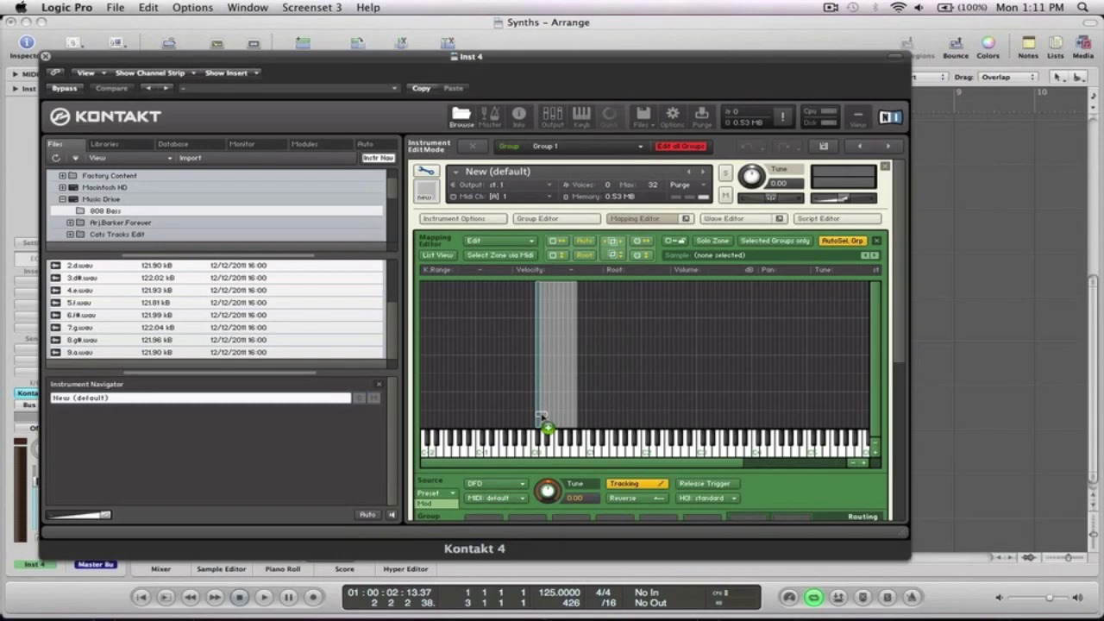
pyautogui.moveTo(542, 417); pyautogui.dragTo(542, 420)
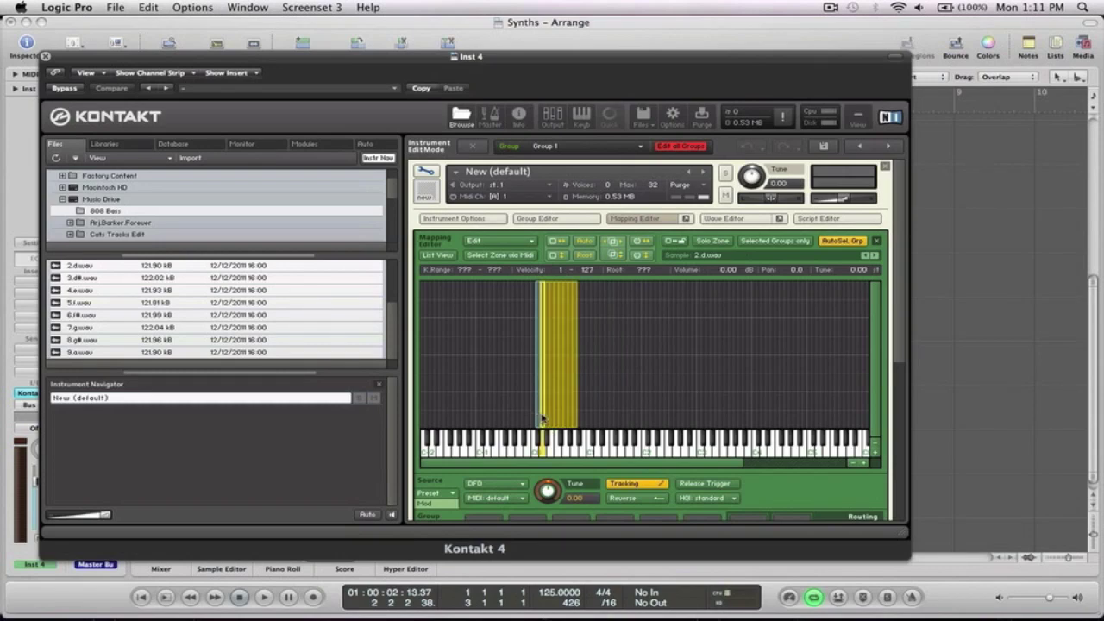
pyautogui.click(573, 455)
# - Hide the Mapping Editor and look over the instrument's effects and volume envelope settings
pyautogui.click(649, 218)
pyautogui.scroll(-2, 475, 323)
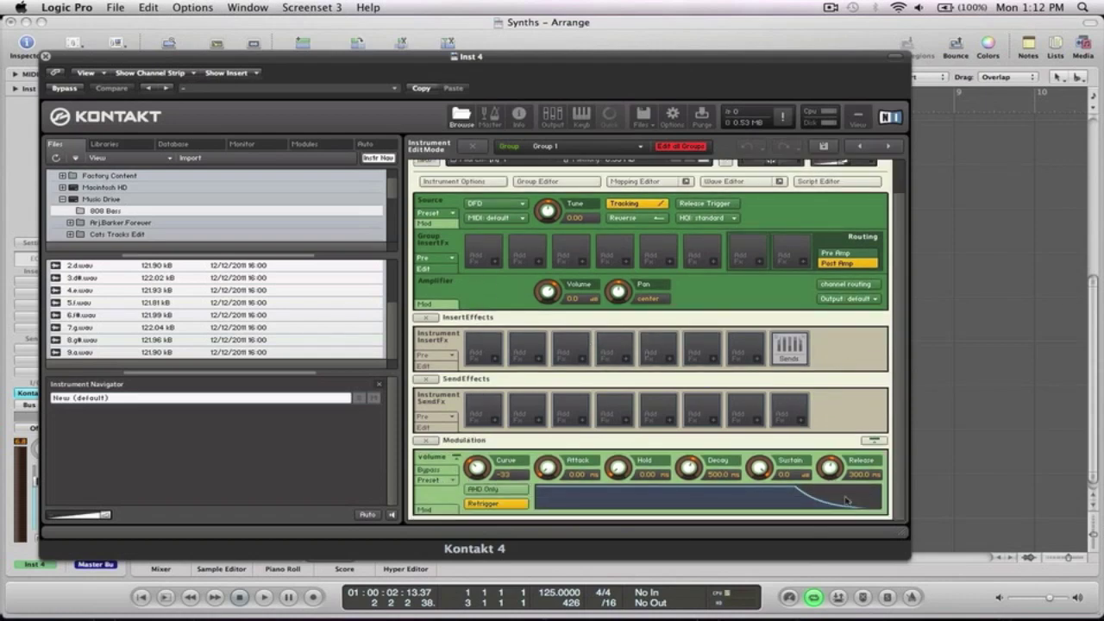
pyautogui.scroll(2, 740, 498)
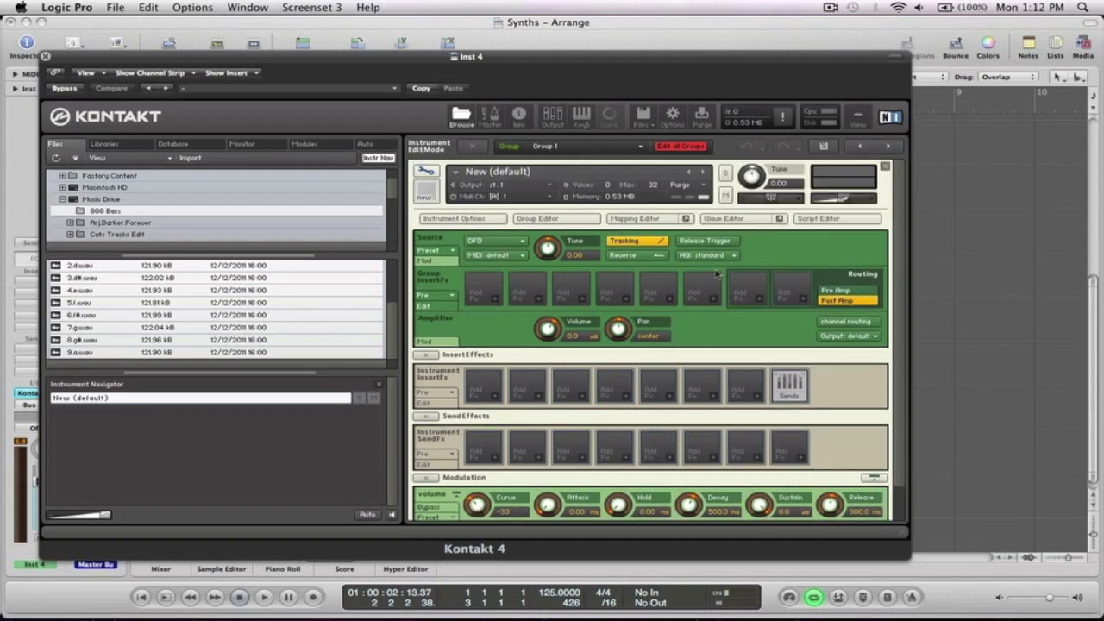
# - Inspect the 2.d.wav waveform in the Wave Editor while trying the Caps Lock Keyboard, and close the editor, Kontakt window and keyboard
pyautogui.click(729, 219)
pyautogui.press('super+k')
pyautogui.press('s')
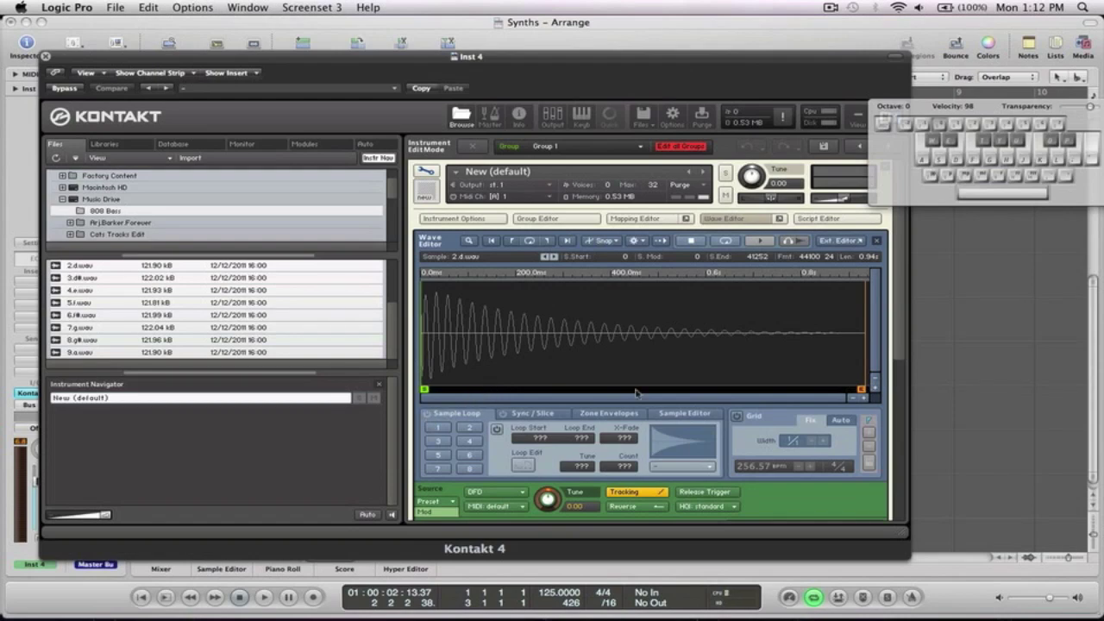
pyautogui.press('s')
pyautogui.click(745, 221)
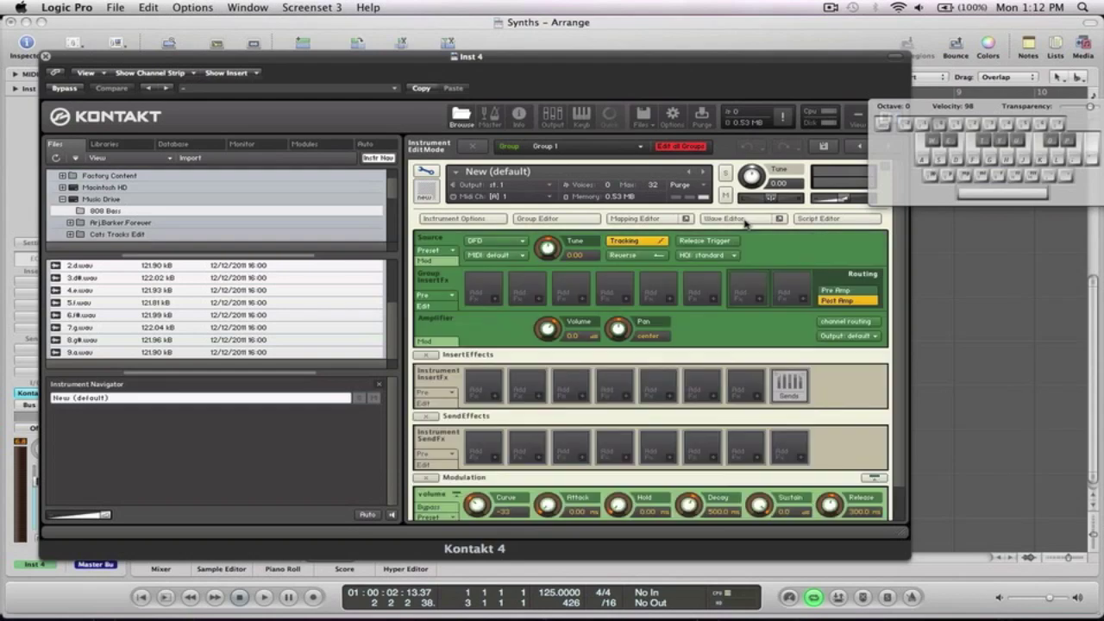
pyautogui.click(46, 57)
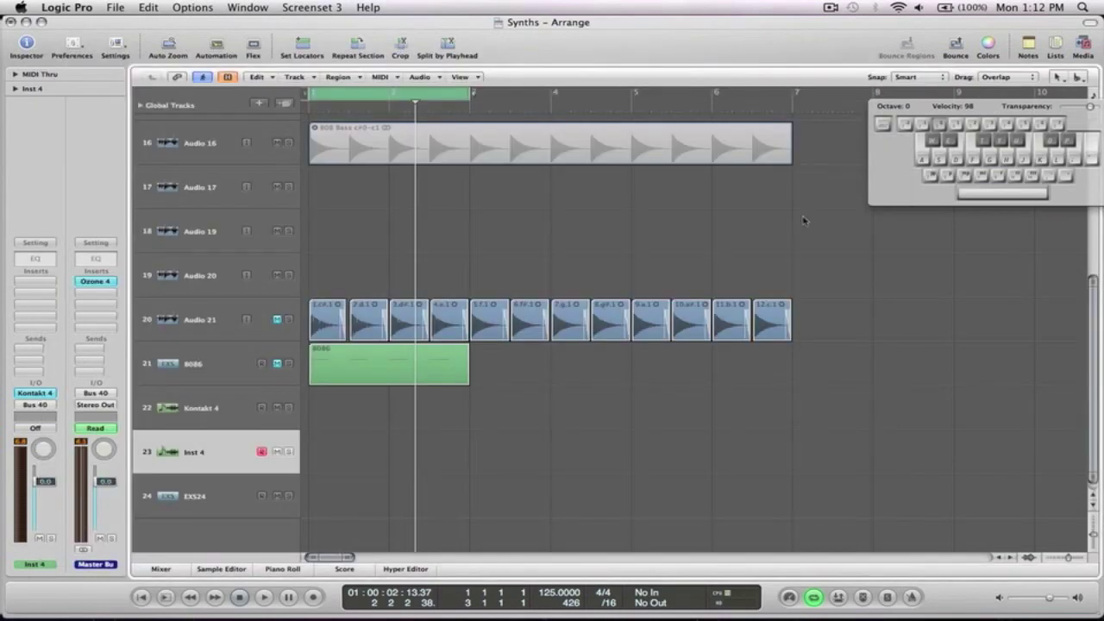
pyautogui.press('capslock')
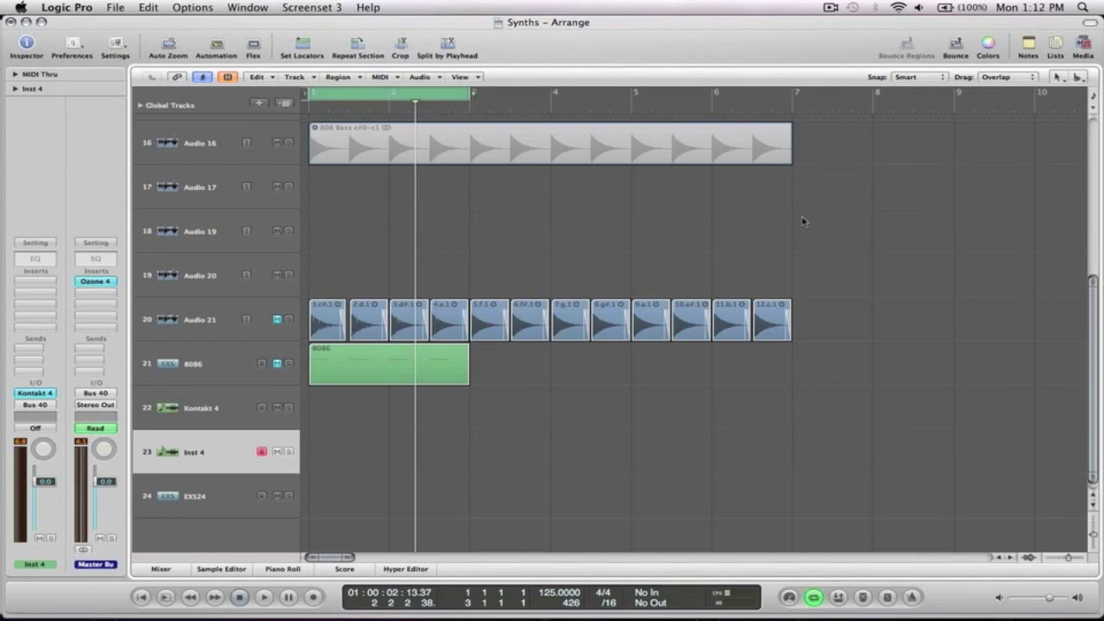
# - Open the EXS24 sampler on track 24 and bring up its Instrument Editor
pyautogui.click(158, 317)
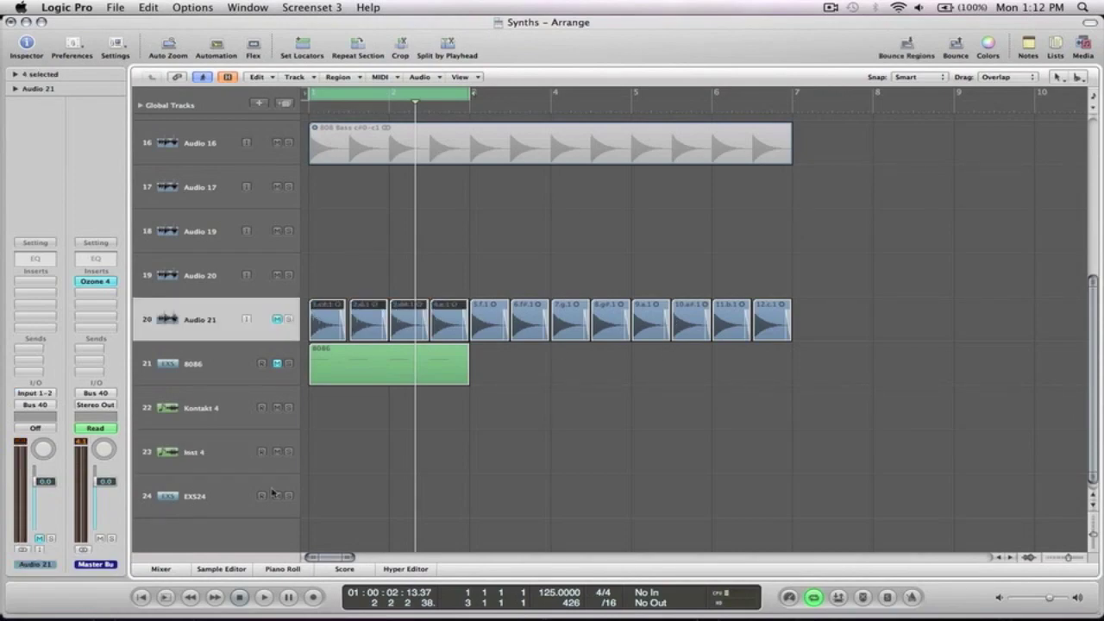
pyautogui.click(175, 503)
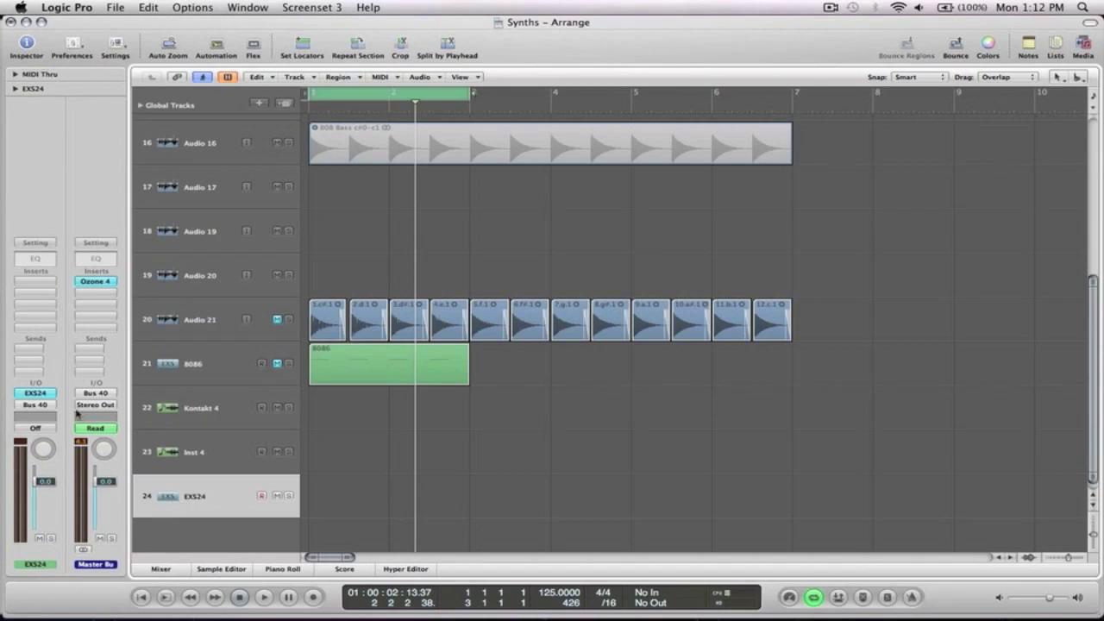
pyautogui.click(36, 394)
pyautogui.click(442, 77)
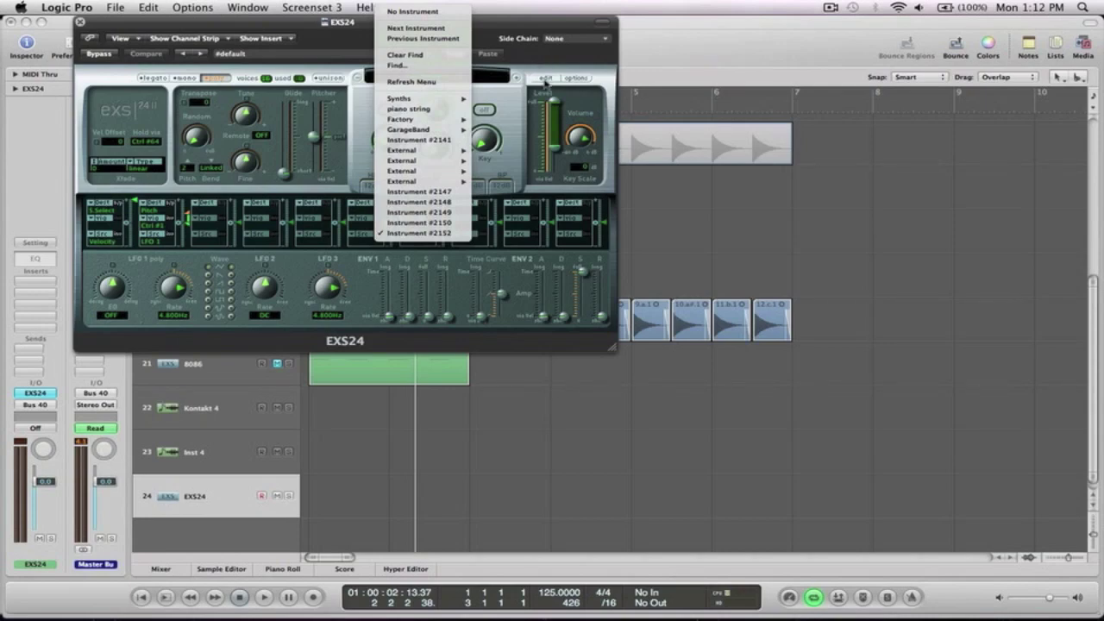
pyautogui.click(545, 80)
pyautogui.click(545, 79)
# - Open Monotribe.exs from the Sampler Instruments folder in the EXS24 Instrument Editor without saving the current instrument
pyautogui.click(243, 77)
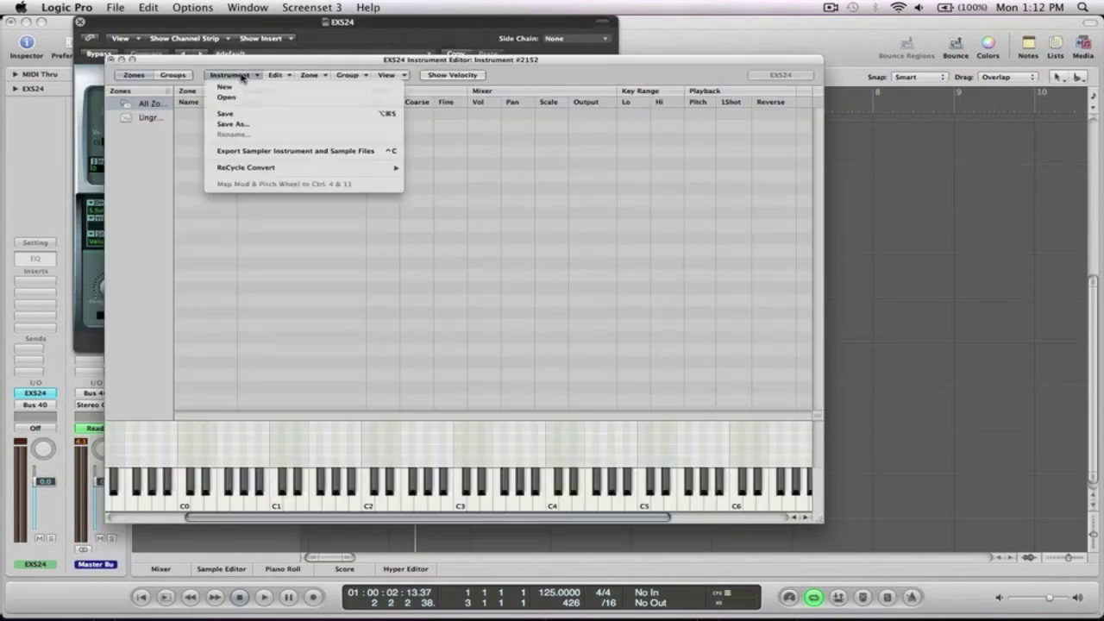
pyautogui.click(244, 98)
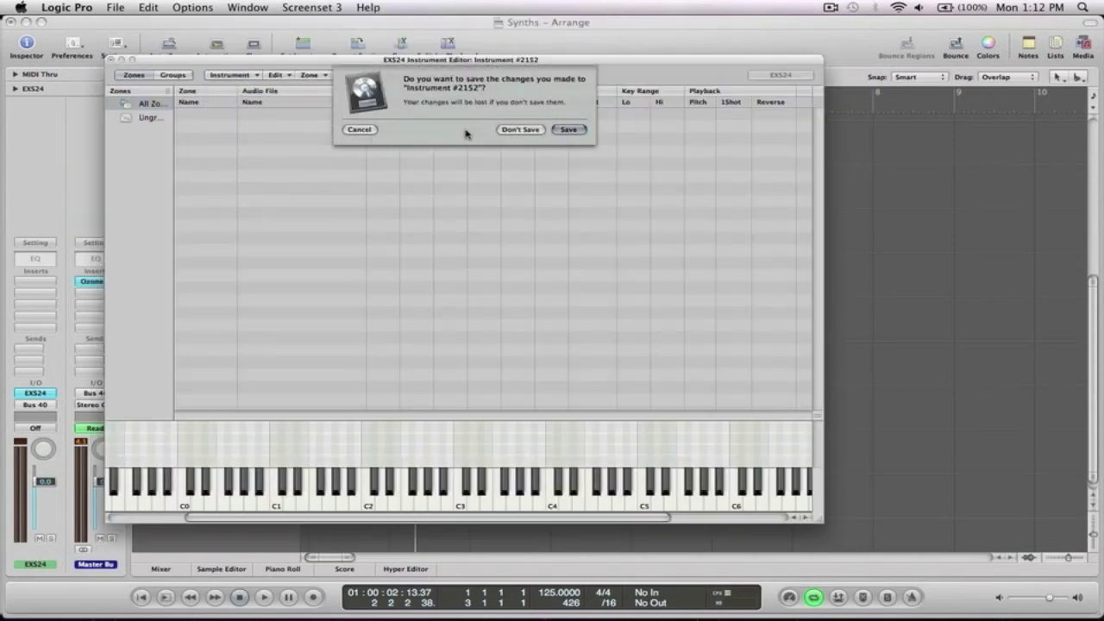
pyautogui.click(528, 132)
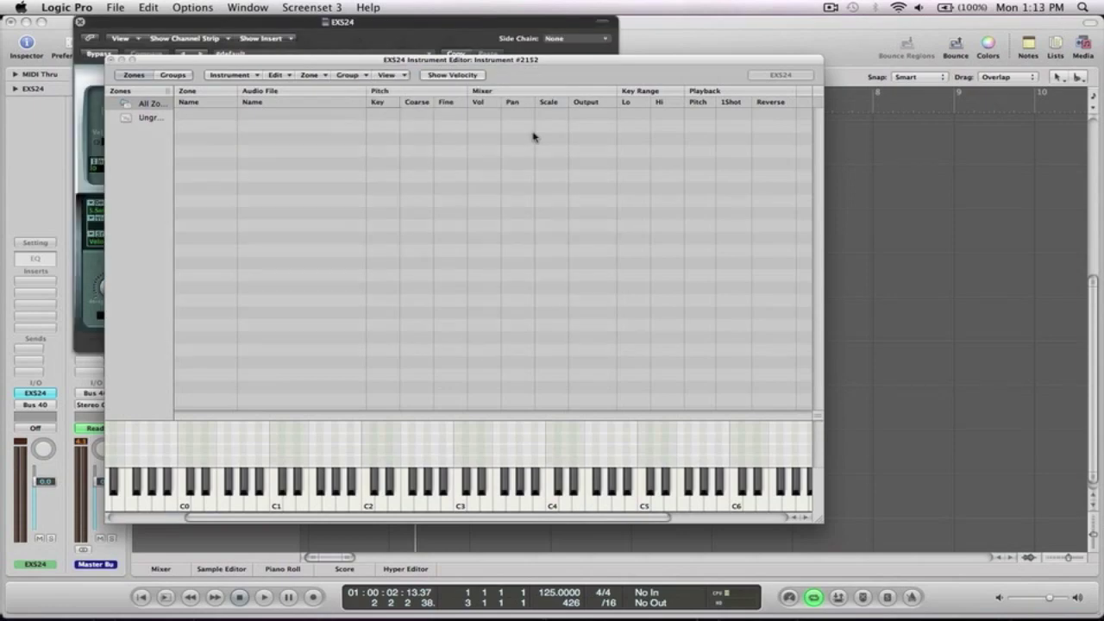
pyautogui.click(246, 75)
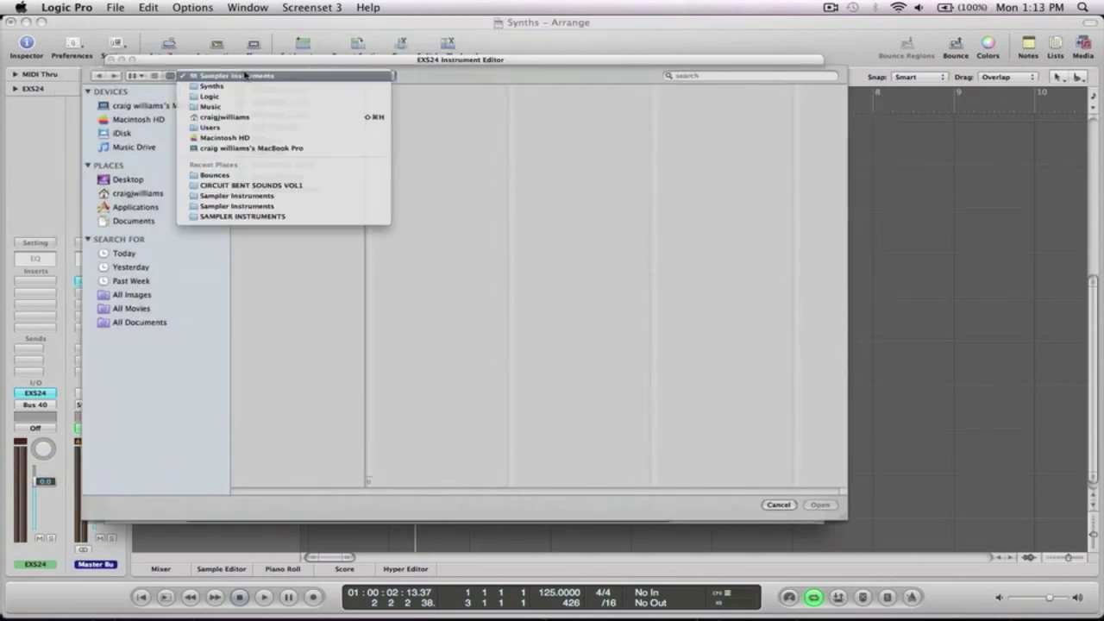
pyautogui.click(486, 136)
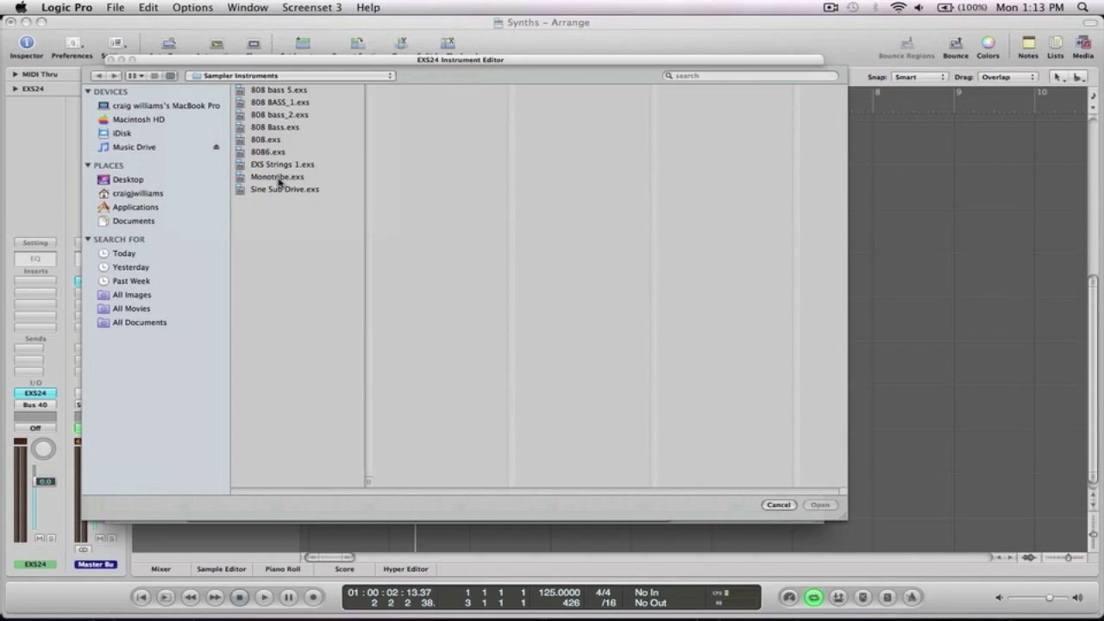
pyautogui.click(285, 177)
pyautogui.click(820, 504)
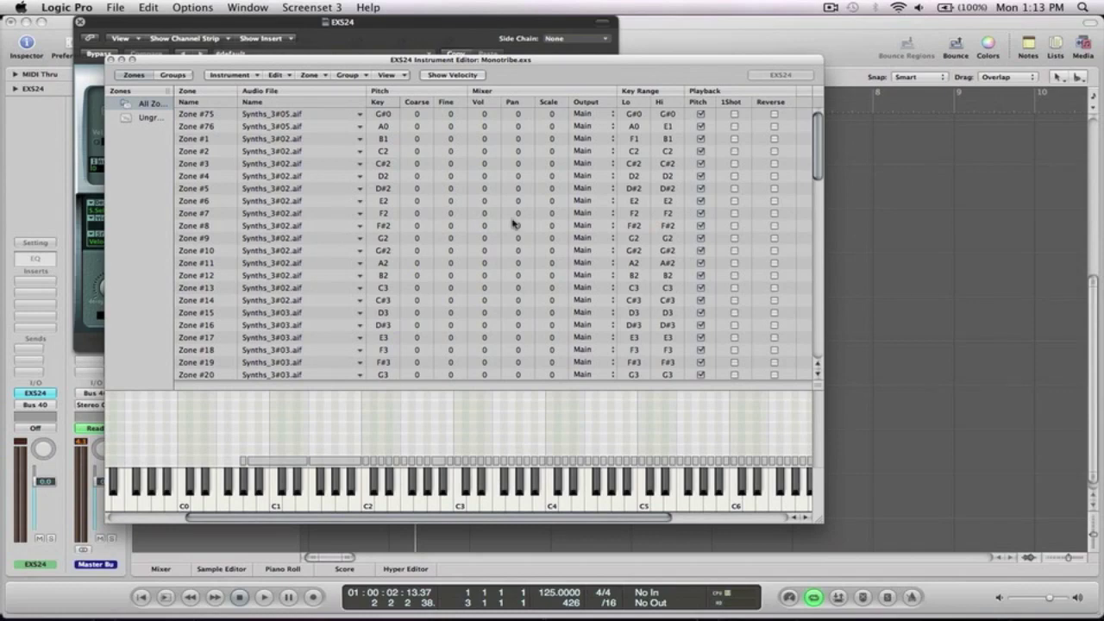
# - Examine the Monotribe zone list and audition low, middle and high keys across its mapped range
pyautogui.scroll(-5, 513, 223)
pyautogui.hscroll(5, 427, 430)
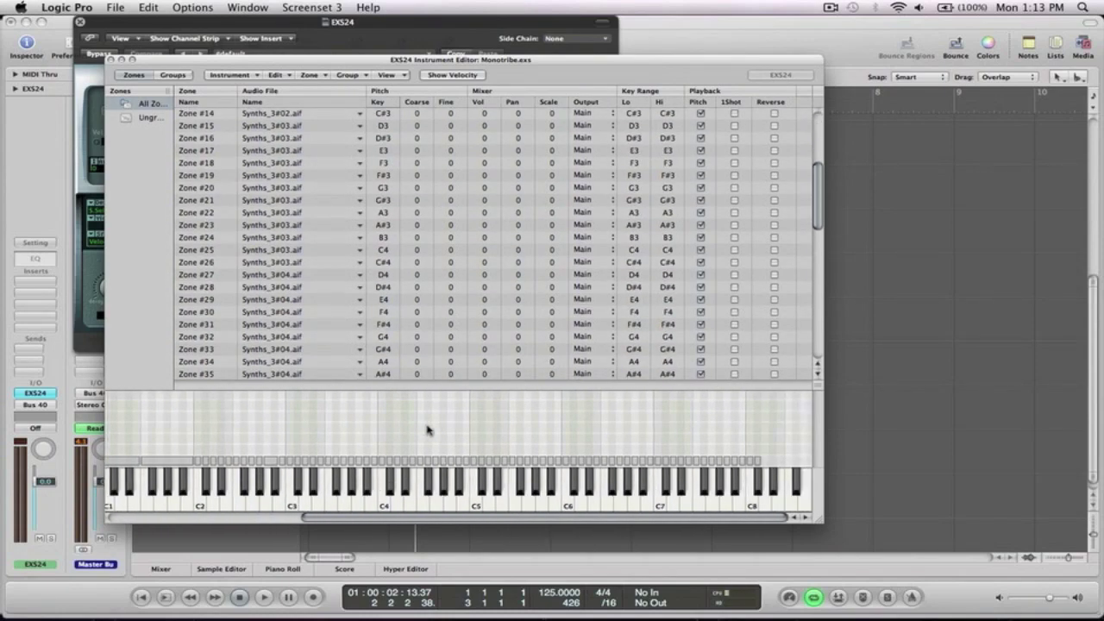
pyautogui.click(757, 508)
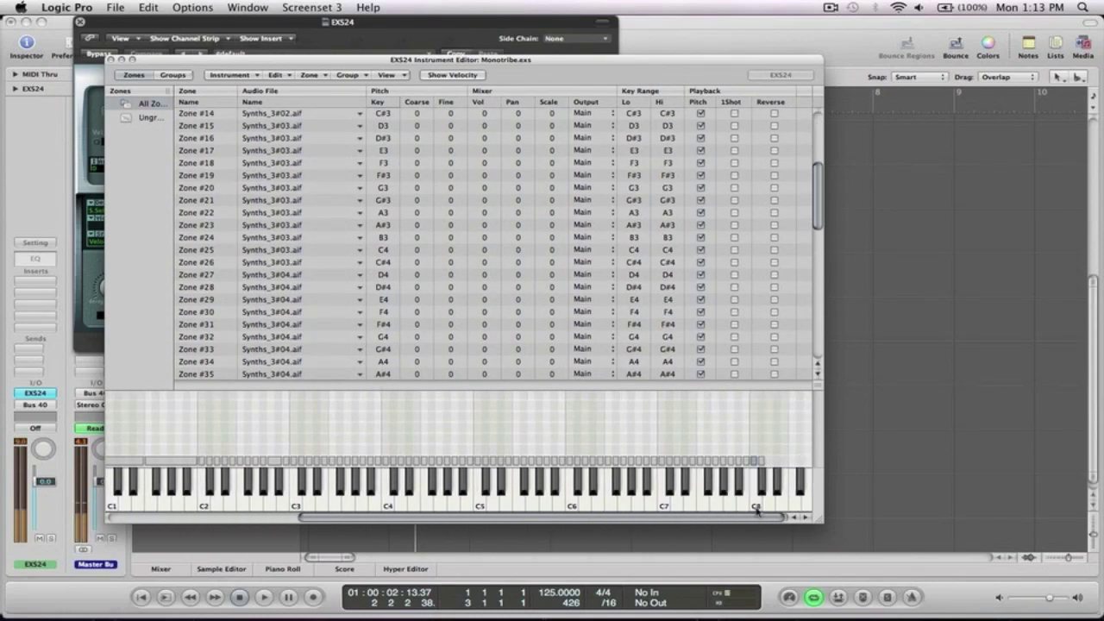
pyautogui.hscroll(-5, 431, 483)
pyautogui.click(307, 508)
pyautogui.click(307, 508)
pyautogui.click(307, 507)
pyautogui.click(507, 506)
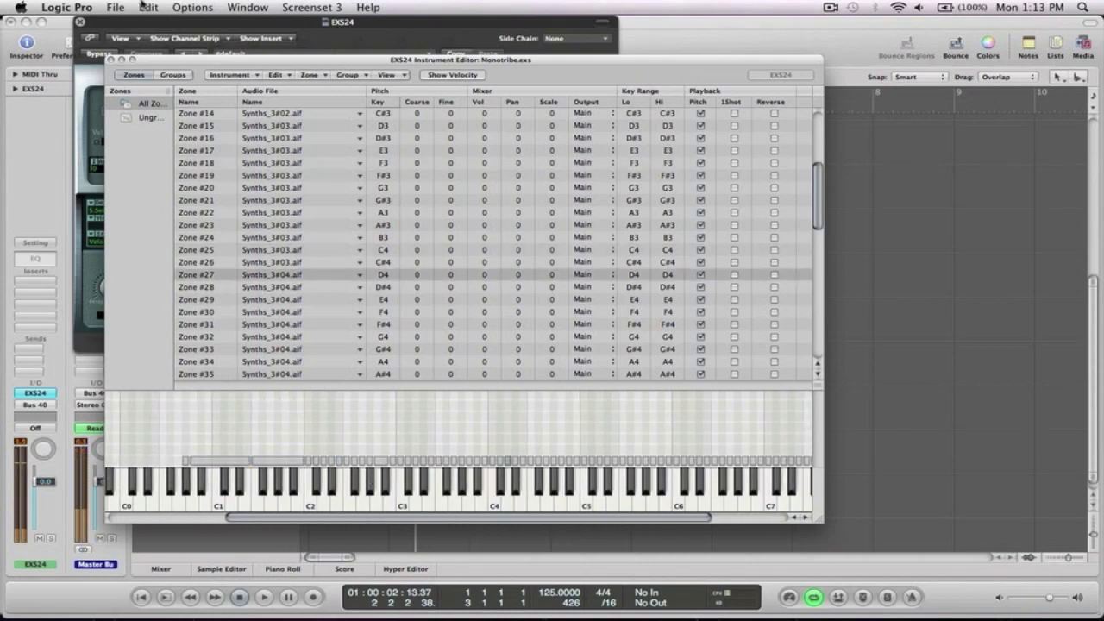
# - Close the EXS24 windows, remove the plug-in from track 24 and insert a fresh mono EXS24 sampler
pyautogui.click(111, 60)
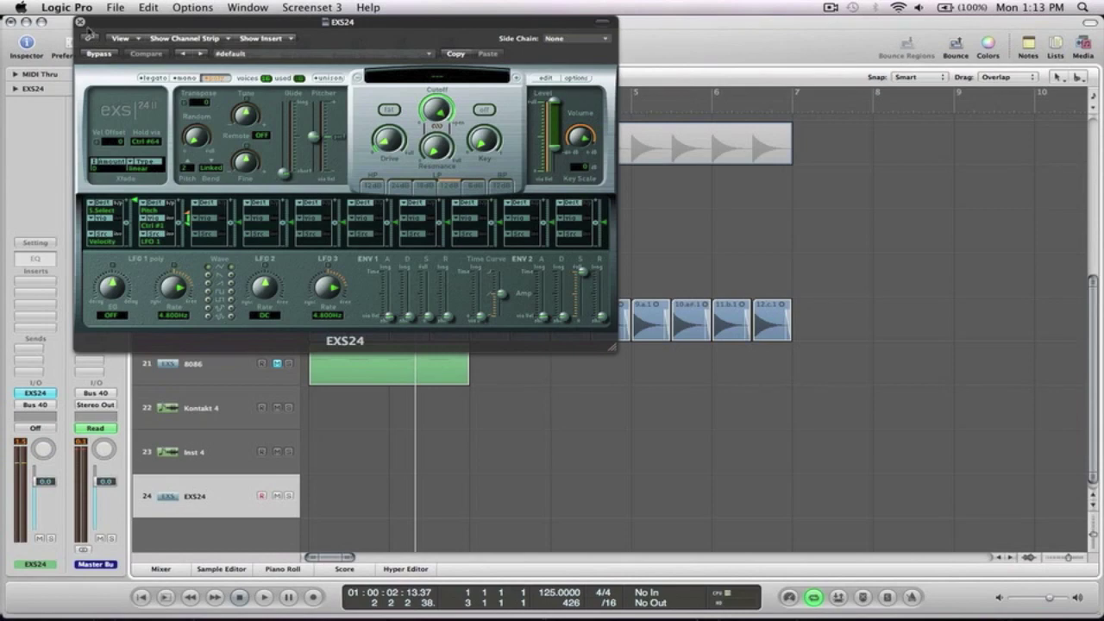
pyautogui.click(79, 22)
pyautogui.click(35, 392)
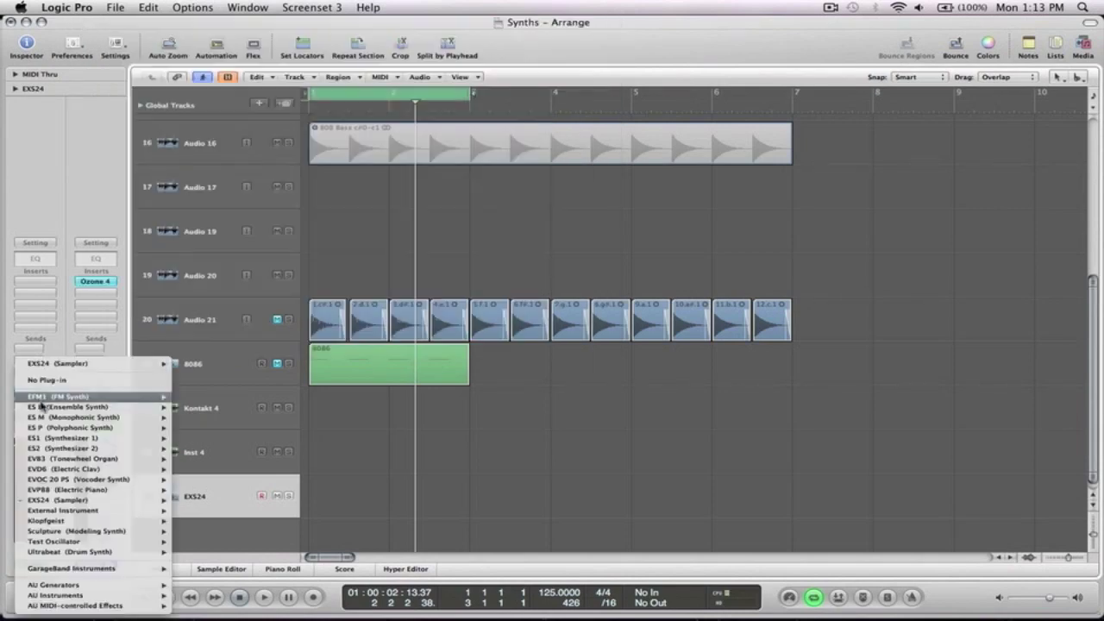
pyautogui.click(32, 384)
pyautogui.click(35, 394)
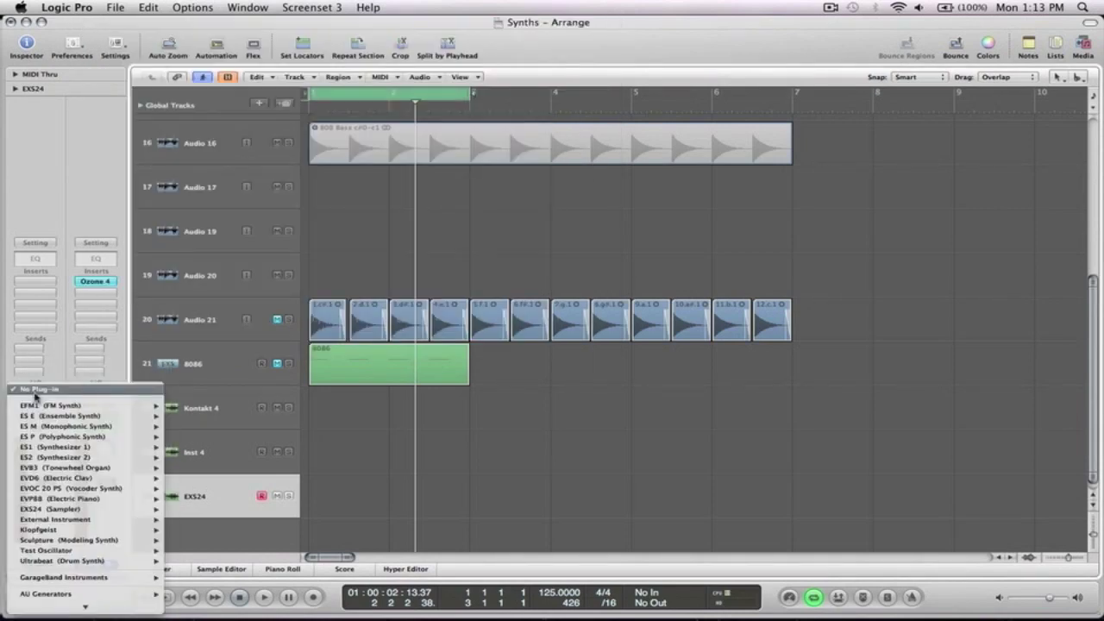
pyautogui.moveTo(48, 509)
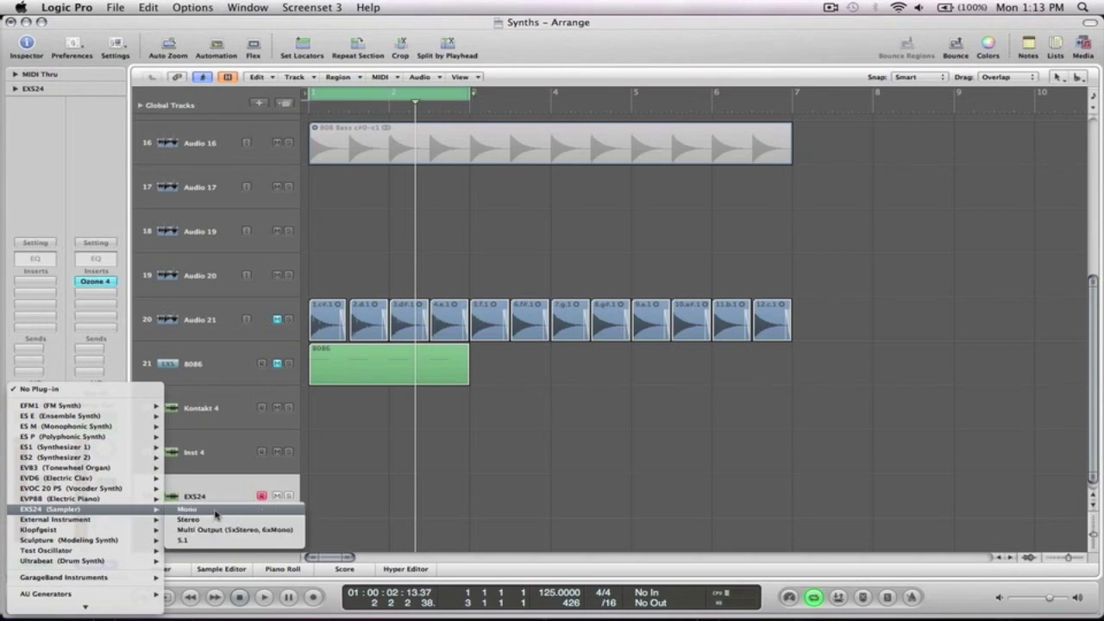
pyautogui.click(187, 510)
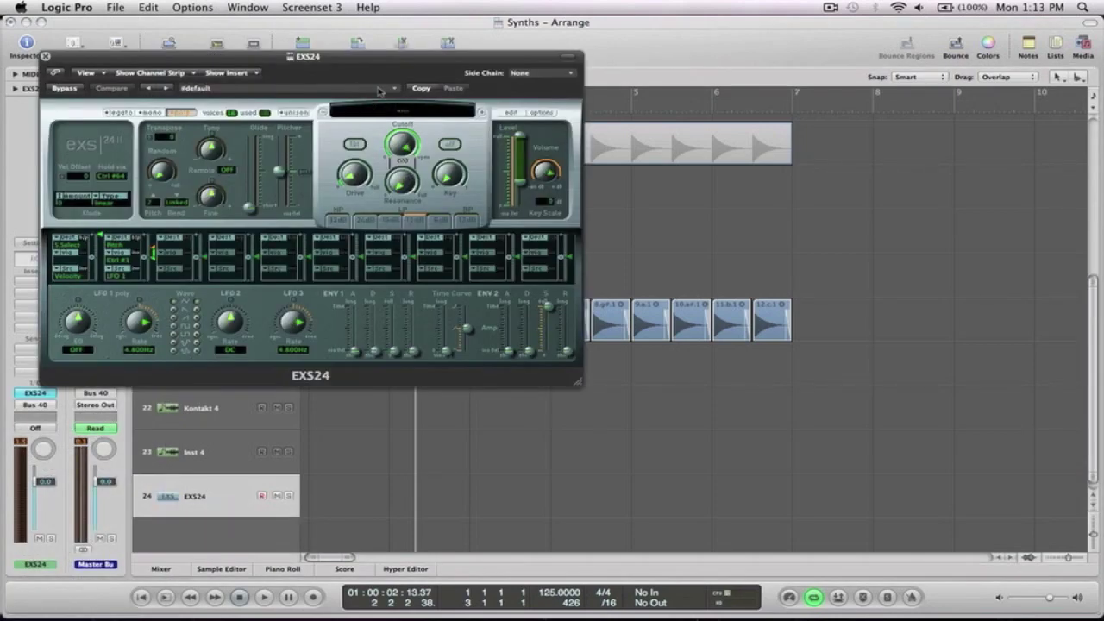
# - Load the Monotribe instrument from the Synths group into the new EXS24 sampler
pyautogui.click(401, 112)
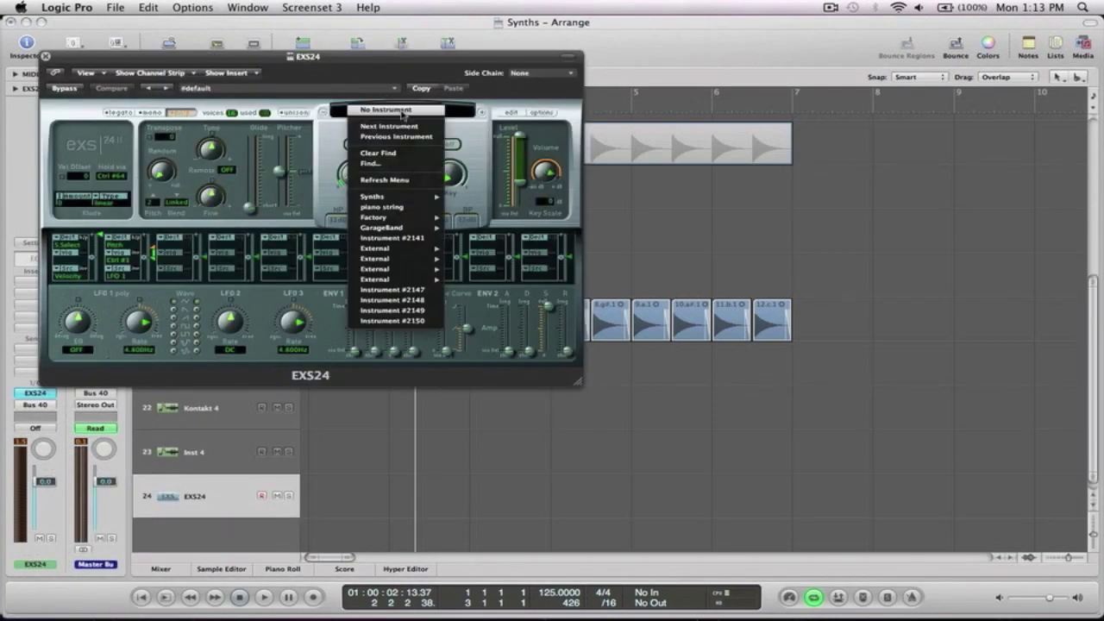
pyautogui.moveTo(404, 227)
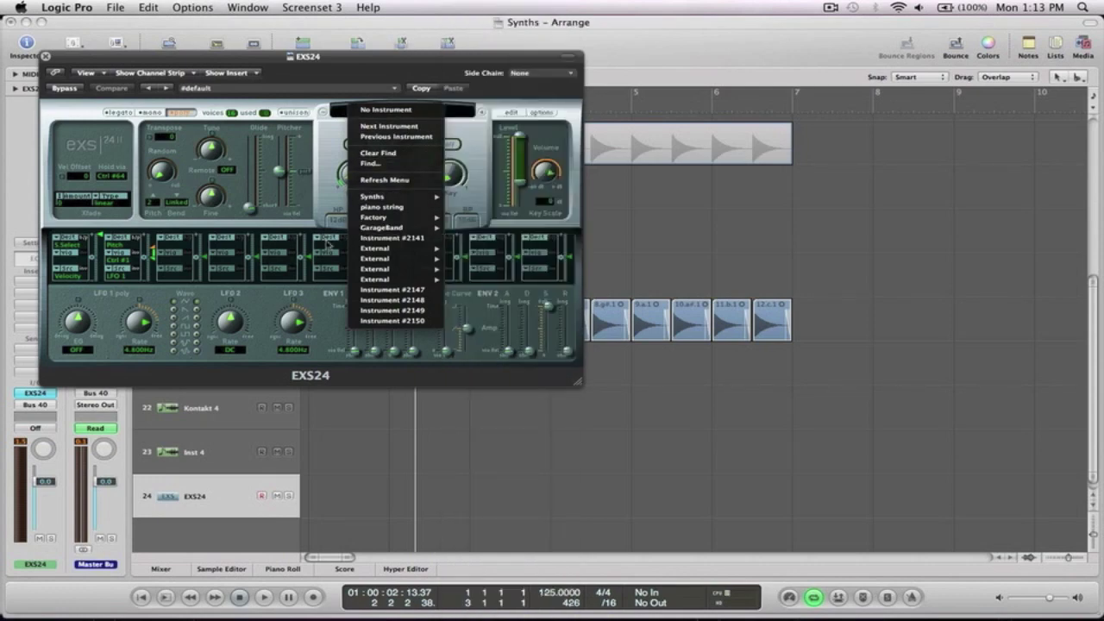
pyautogui.moveTo(392, 202)
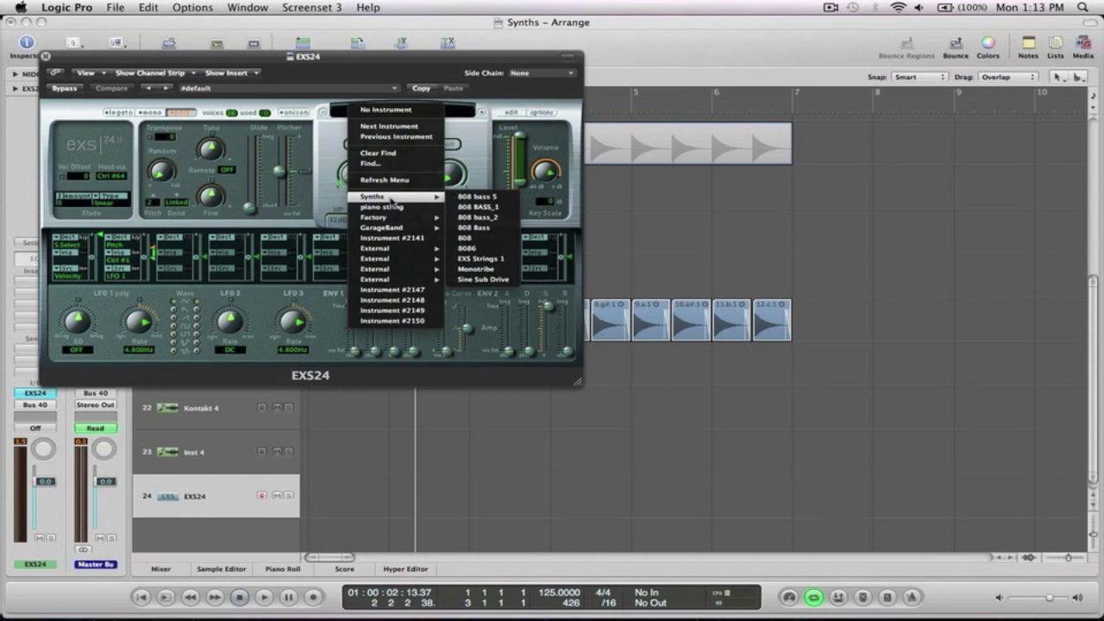
pyautogui.click(475, 271)
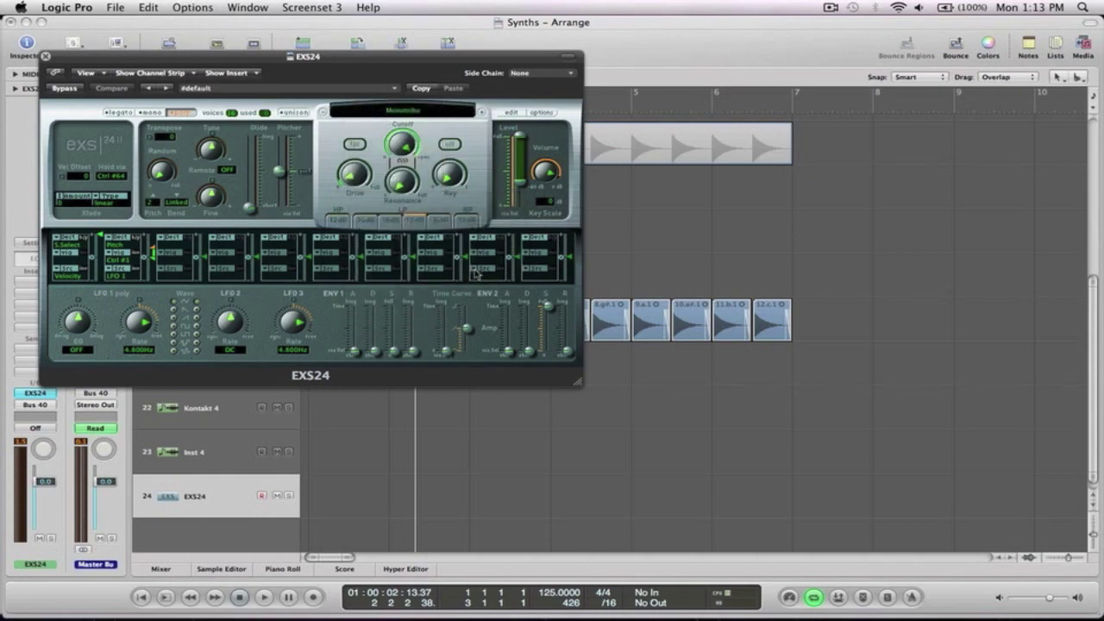
# - Show the Caps Lock keyboard and audition the Monotribe instrument in octave 0 and up in octave 2
pyautogui.press('super+k')
pyautogui.press('d')
pyautogui.press('d')
pyautogui.press('d')
pyautogui.press('g')
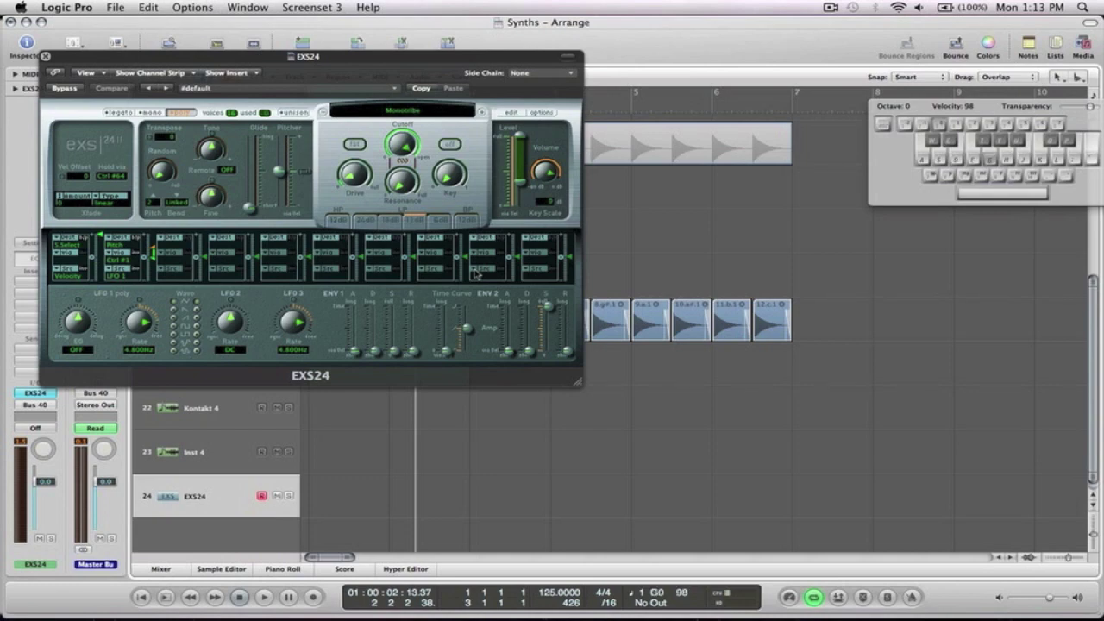
pyautogui.press('j')
pyautogui.press('x')
pyautogui.press('x')
pyautogui.press('g')
pyautogui.press('f')
pyautogui.press('d')
pyautogui.press('f')
pyautogui.press('g')
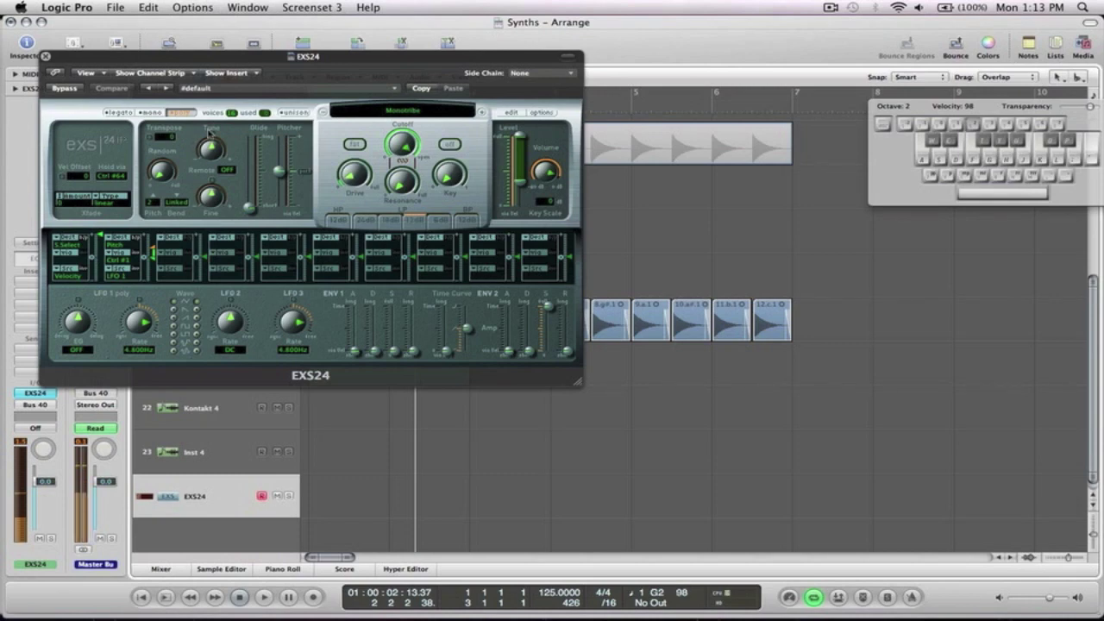
pyautogui.press('d')
pyautogui.press('h')
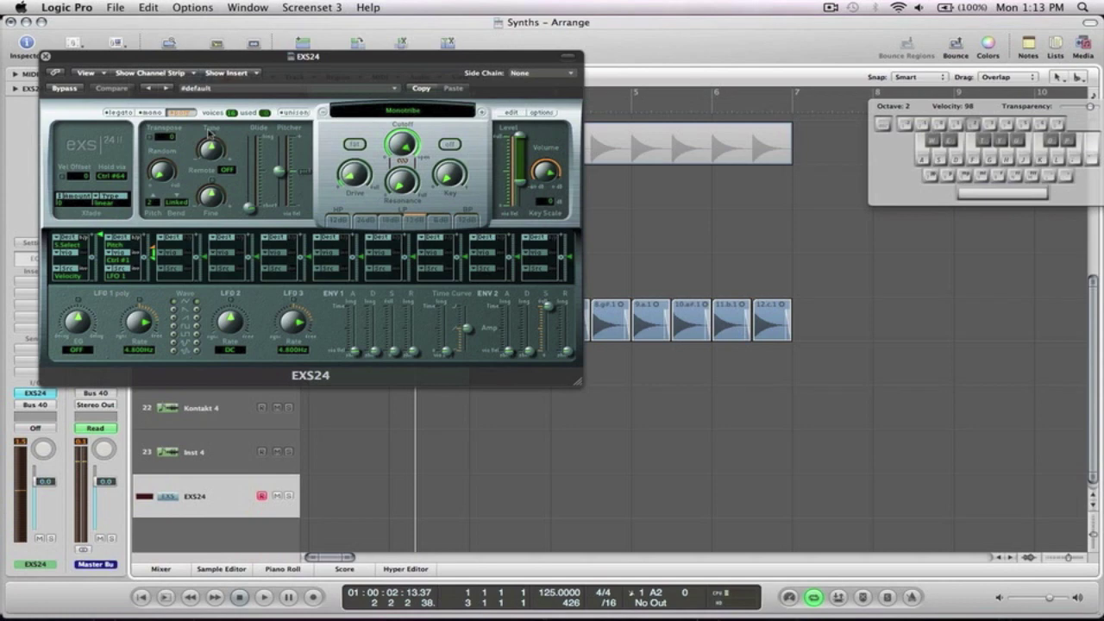
# - Play a few more Monotribe notes and move the EXS24 window clear of the channel strips and track list
pyautogui.click(235, 128)
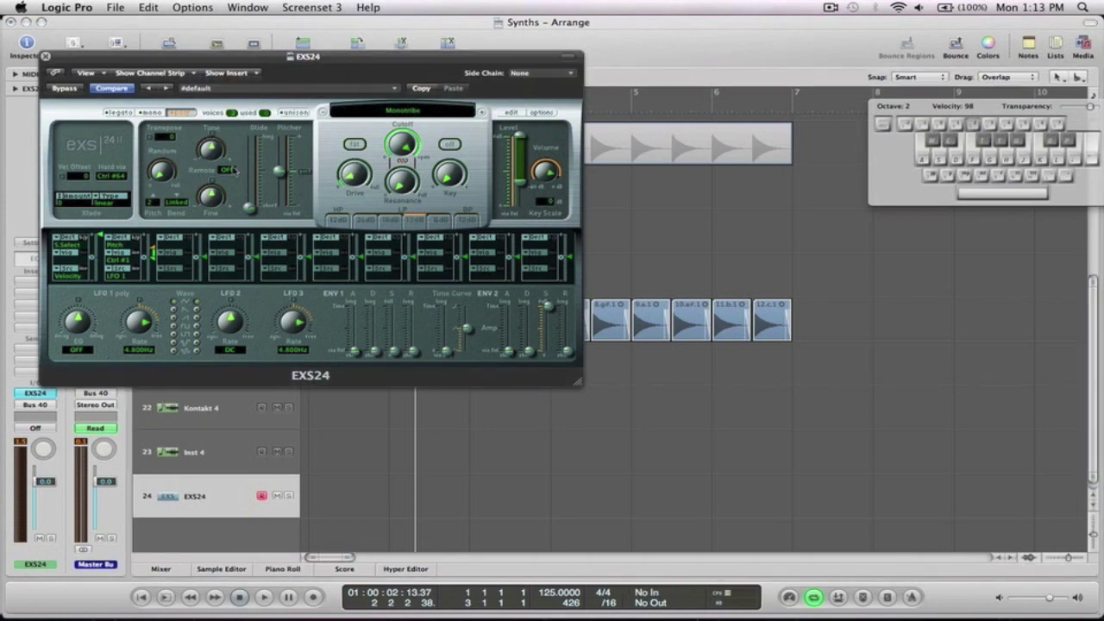
pyautogui.press('g')
pyautogui.press('d')
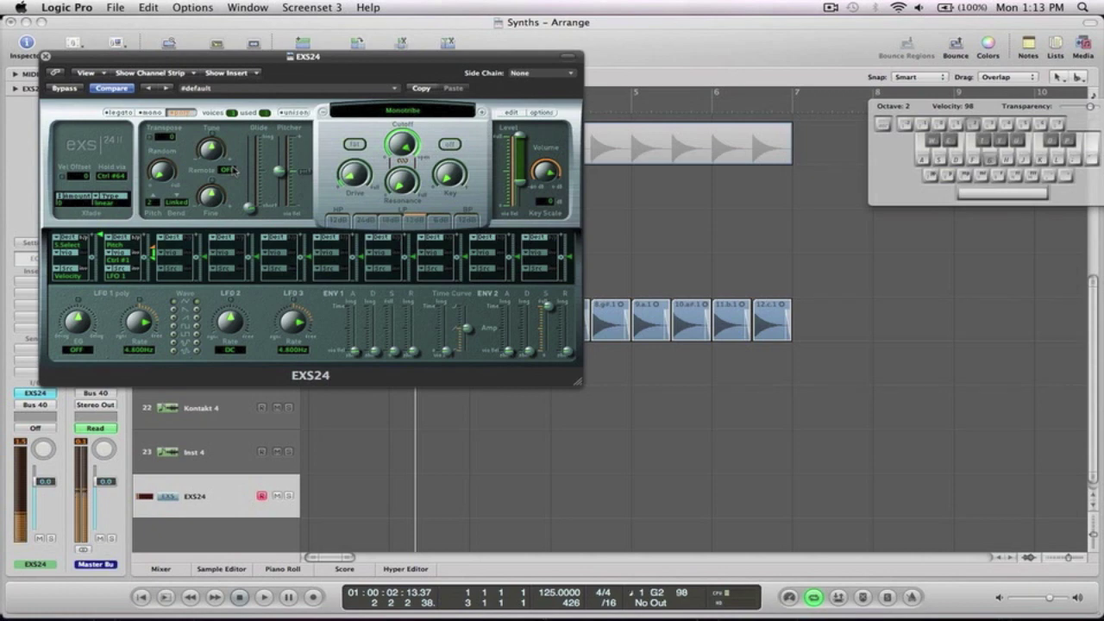
pyautogui.moveTo(178, 62); pyautogui.dragTo(471, 109)
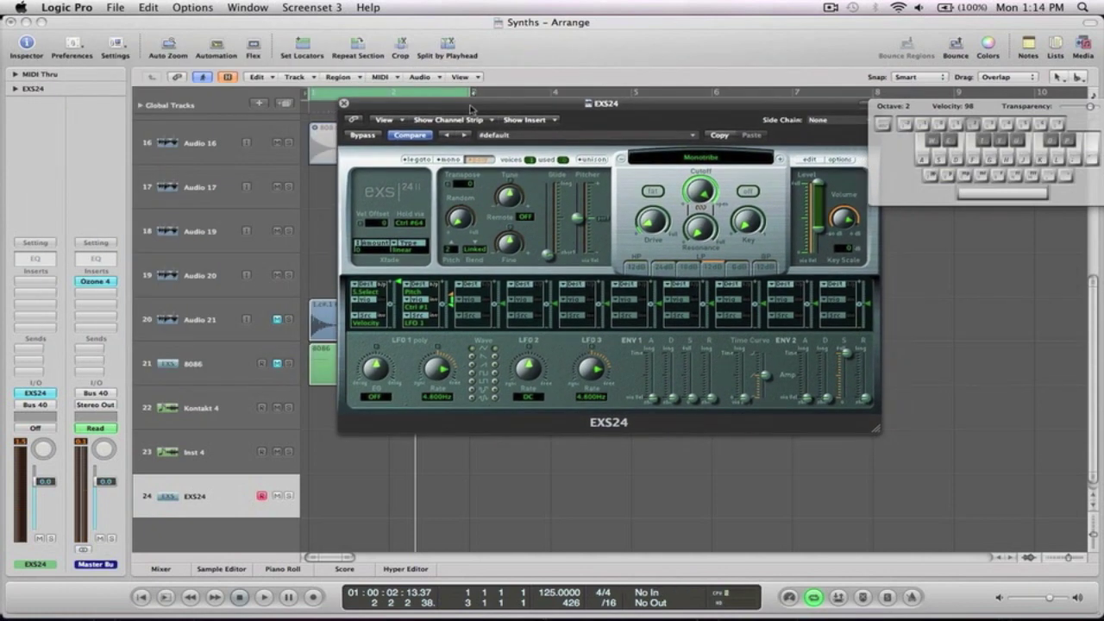
pyautogui.moveTo(471, 109); pyautogui.dragTo(435, 110)
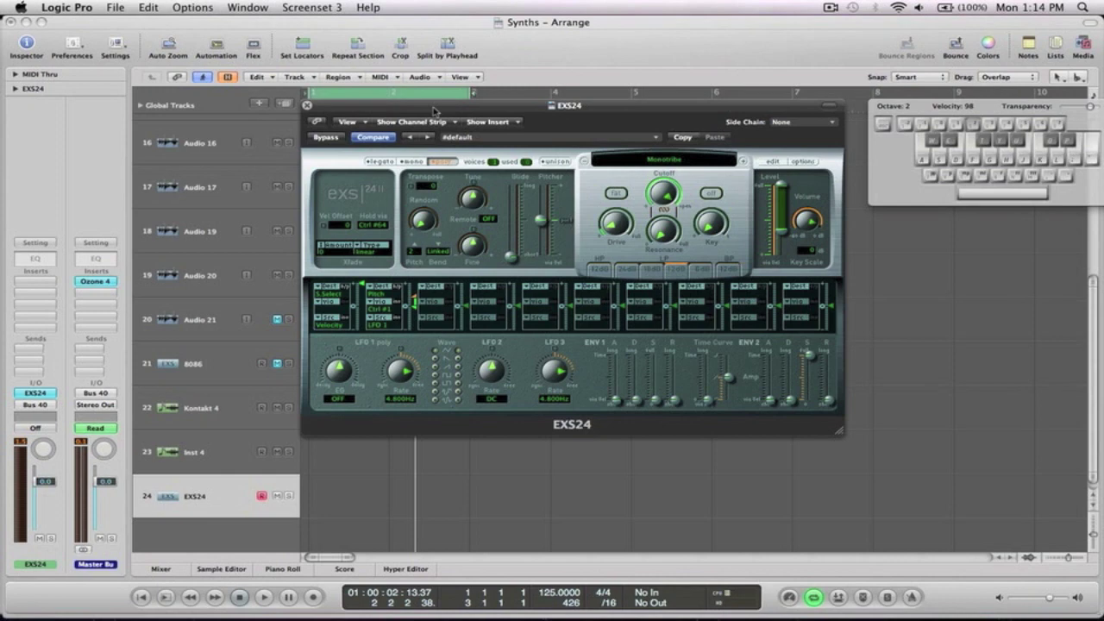
# - Audition a longer run of Monotribe notes in octave 2
pyautogui.press('g')
pyautogui.press('j')
pyautogui.press('g')
pyautogui.press('j')
pyautogui.press('g')
pyautogui.press('k')
pyautogui.press('f')
pyautogui.press('d')
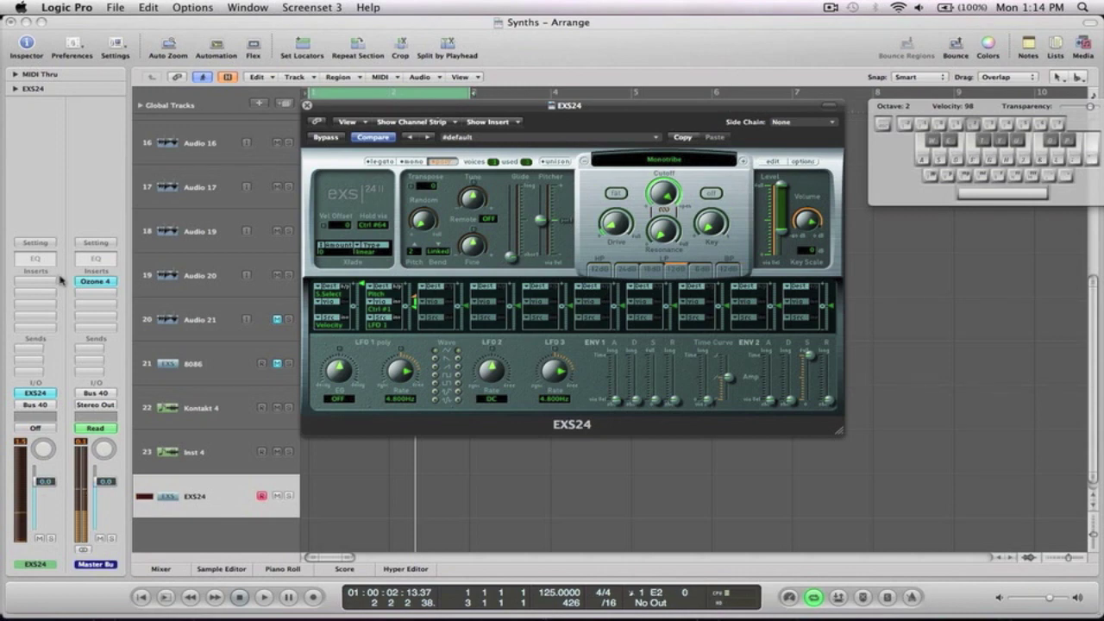
# - Insert the mono Camel Audio CamelPhat effect in the first insert slot of the EXS24 channel
pyautogui.click(30, 283)
pyautogui.moveTo(59, 436)
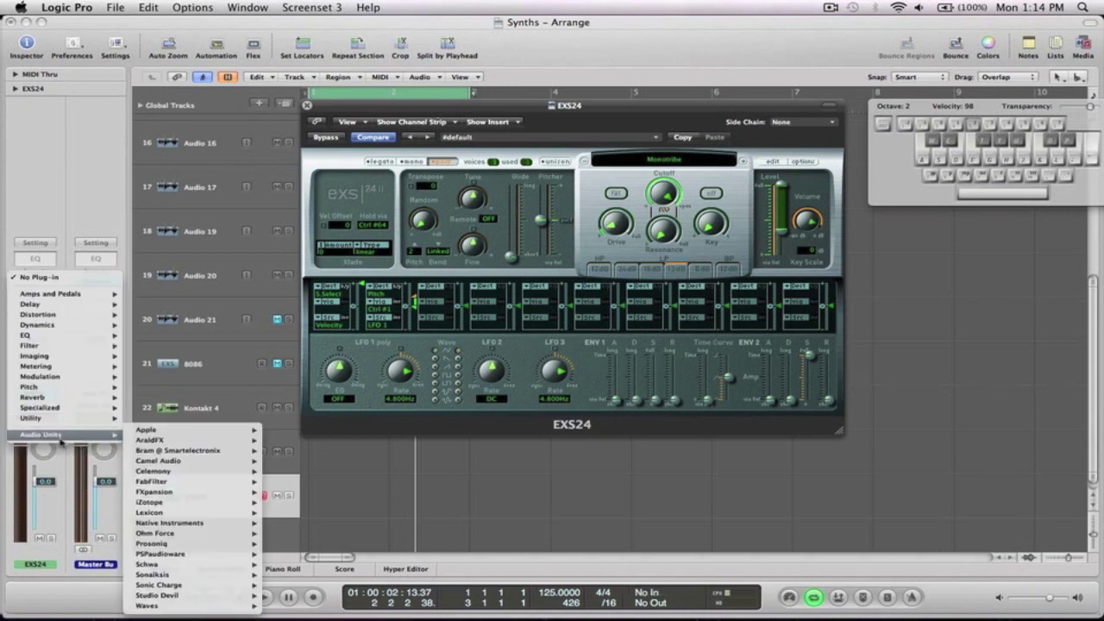
pyautogui.moveTo(207, 461)
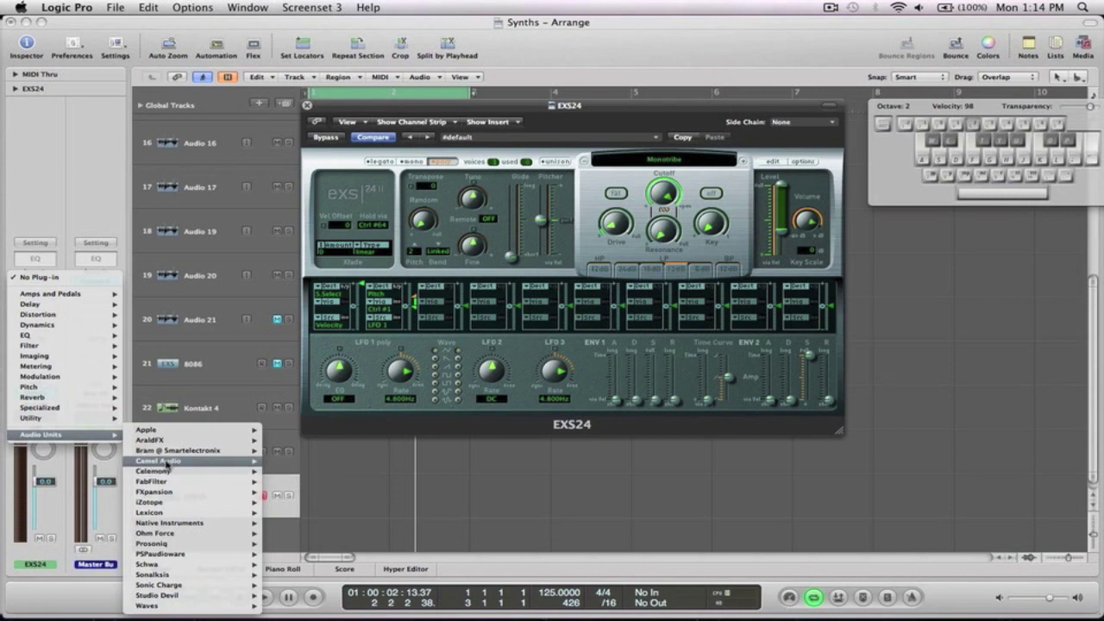
pyautogui.moveTo(302, 461)
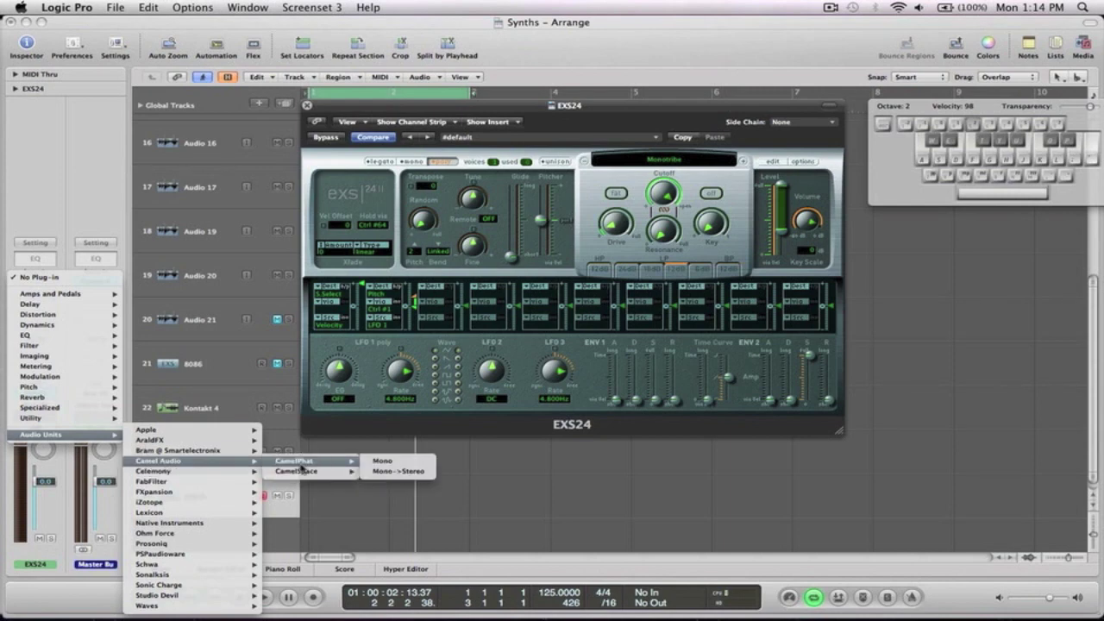
pyautogui.click(387, 462)
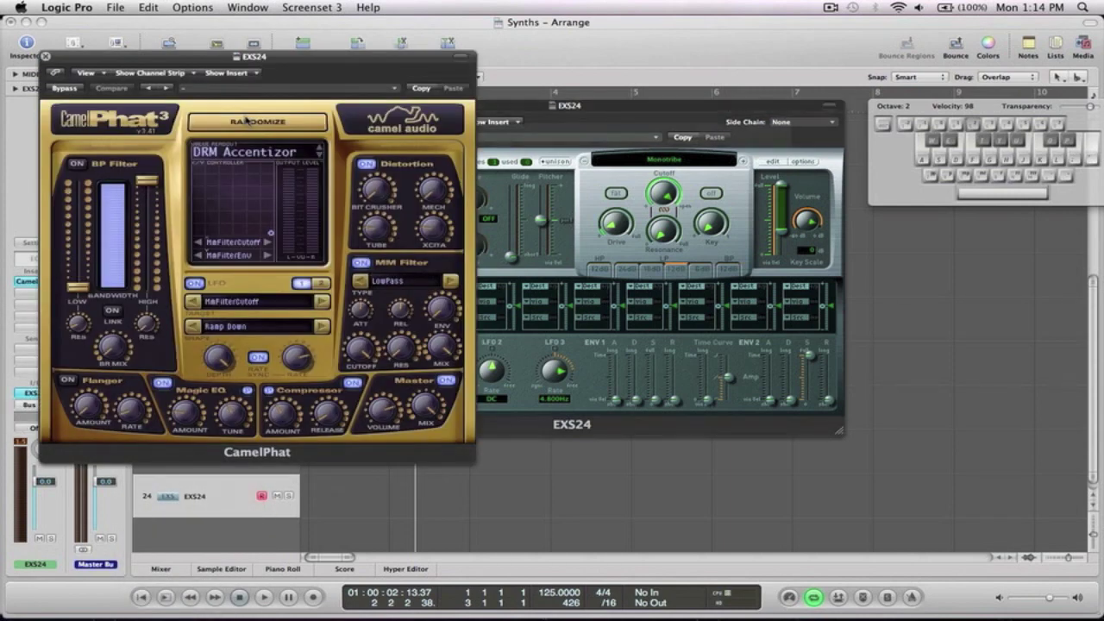
# - Switch off CamelPhat's LFO 1, raise the compressor release and audition a note
pyautogui.click(194, 284)
pyautogui.click(321, 283)
pyautogui.moveTo(328, 415); pyautogui.dragTo(324, 393)
pyautogui.press('d')
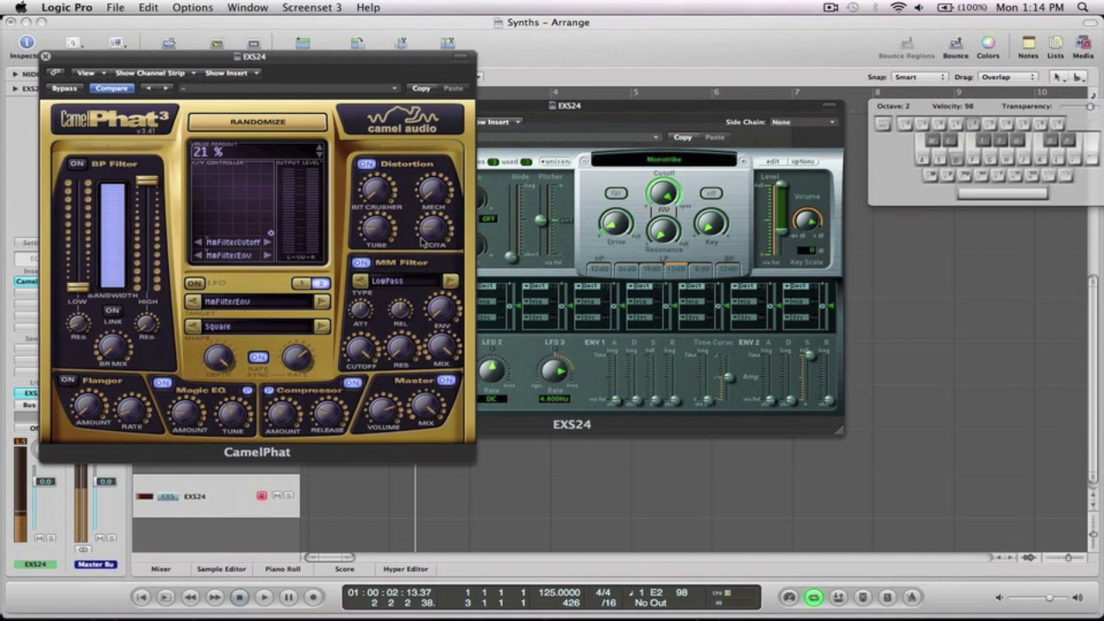
# - Increase CamelPhat's Mech and Tube distortion and audition several notes through it
pyautogui.moveTo(434, 195); pyautogui.dragTo(429, 169)
pyautogui.moveTo(385, 226); pyautogui.dragTo(377, 209)
pyautogui.press('h')
pyautogui.press('k')
pyautogui.press('s')
pyautogui.press('d')
pyautogui.press('f')
# - Try CamelPhat's BP Filter with its low slider and switch the filter back off
pyautogui.click(77, 164)
pyautogui.moveTo(80, 288)
pyautogui.mouseDown()
pyautogui.moveTo(81, 218)
pyautogui.moveTo(80, 288)
pyautogui.mouseUp()
pyautogui.click(77, 164)
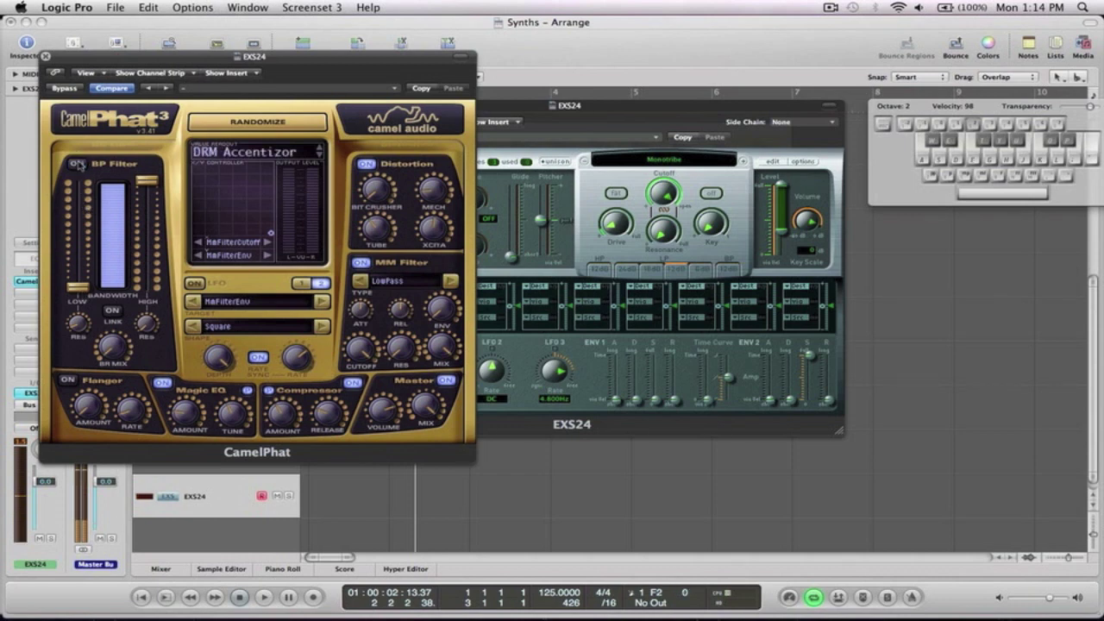
# - Close the CamelPhat and EXS24 plug-in windows
pyautogui.click(46, 56)
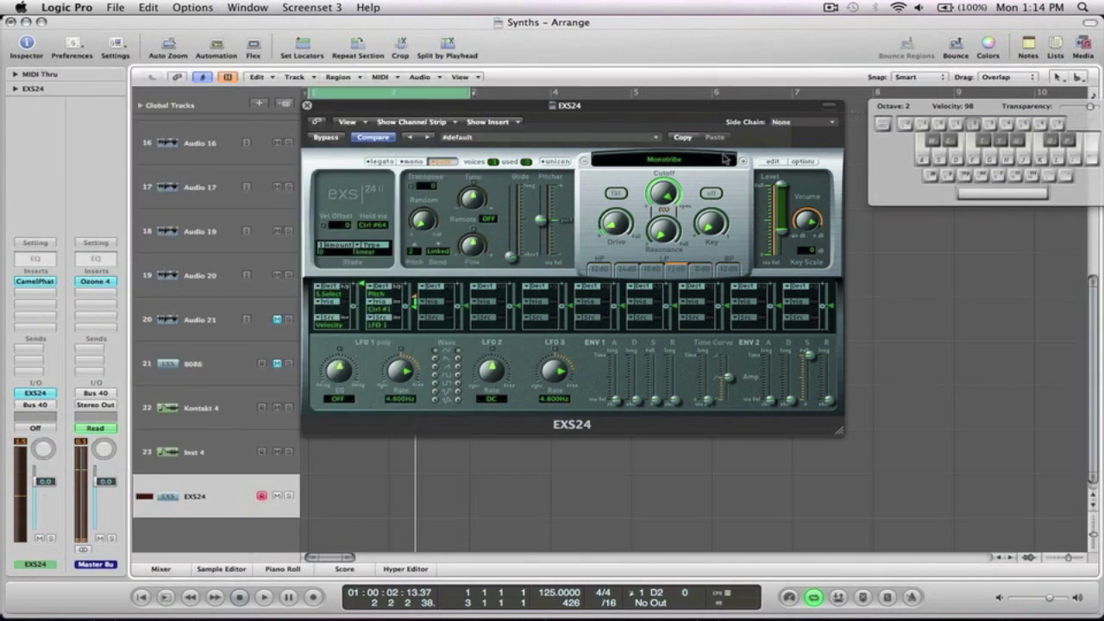
pyautogui.click(690, 113)
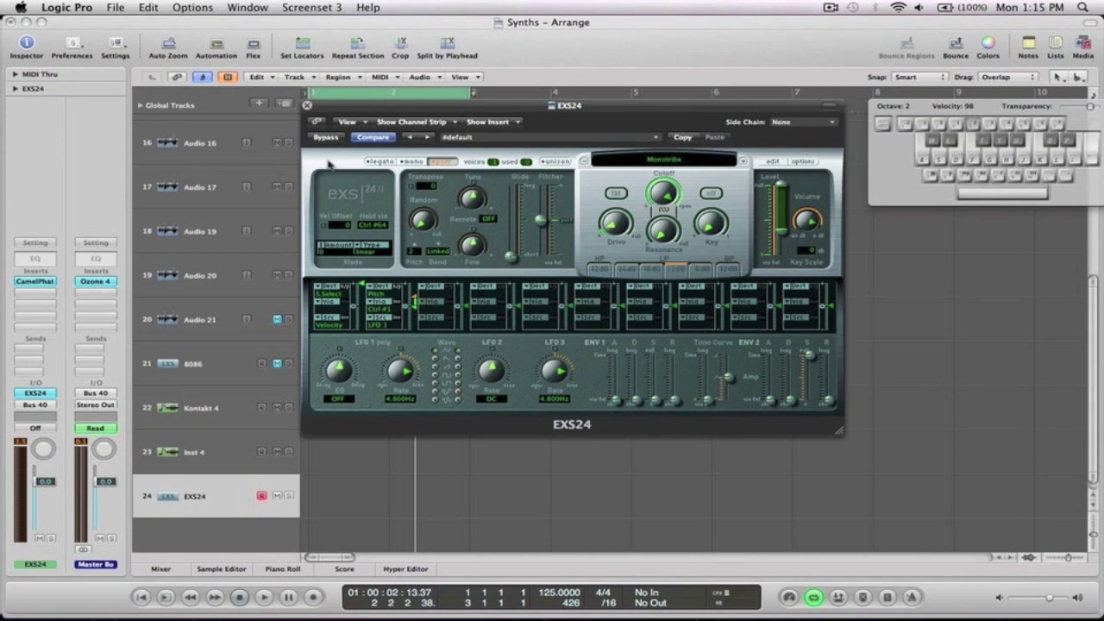
pyautogui.click(307, 105)
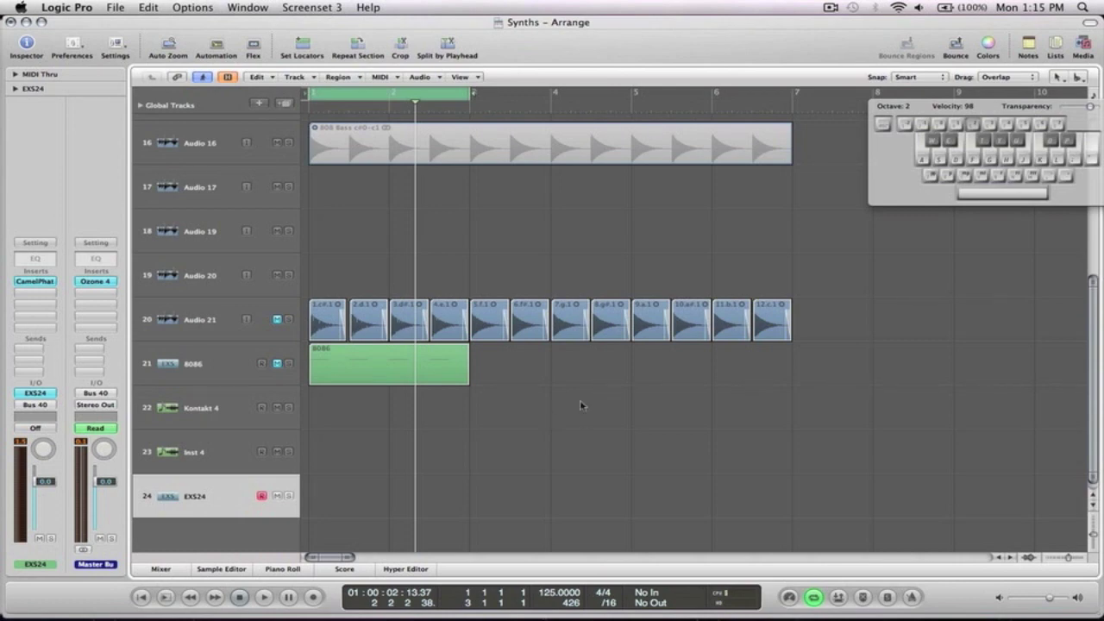
# - Zoom the arrangement to show all regions and hide the Caps Lock keyboard
pyautogui.scroll(-1, 582, 405)
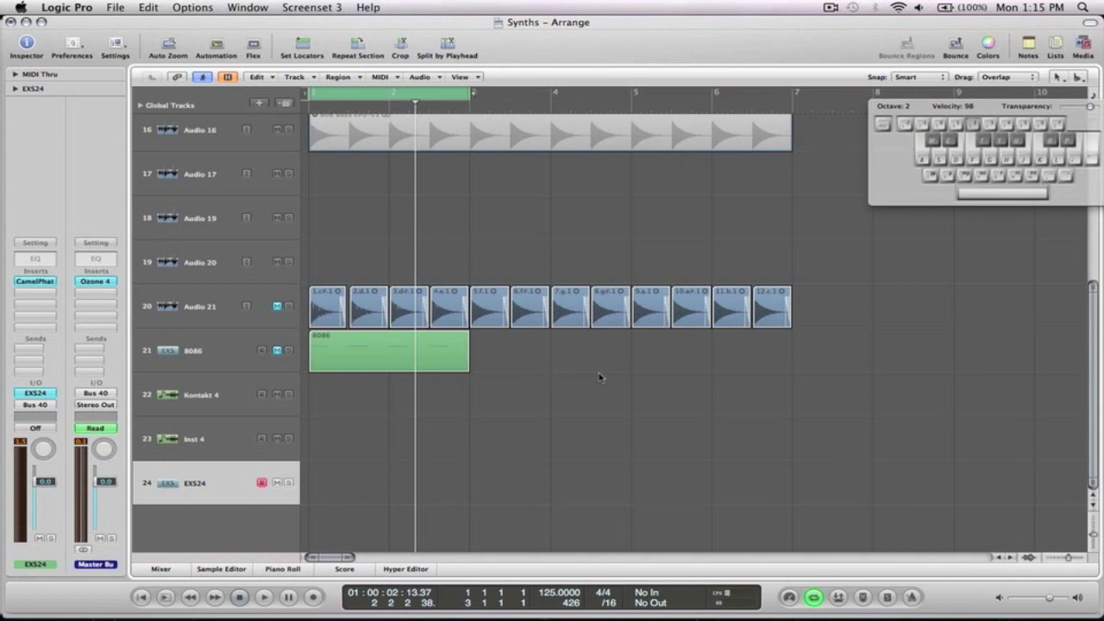
pyautogui.press('z')
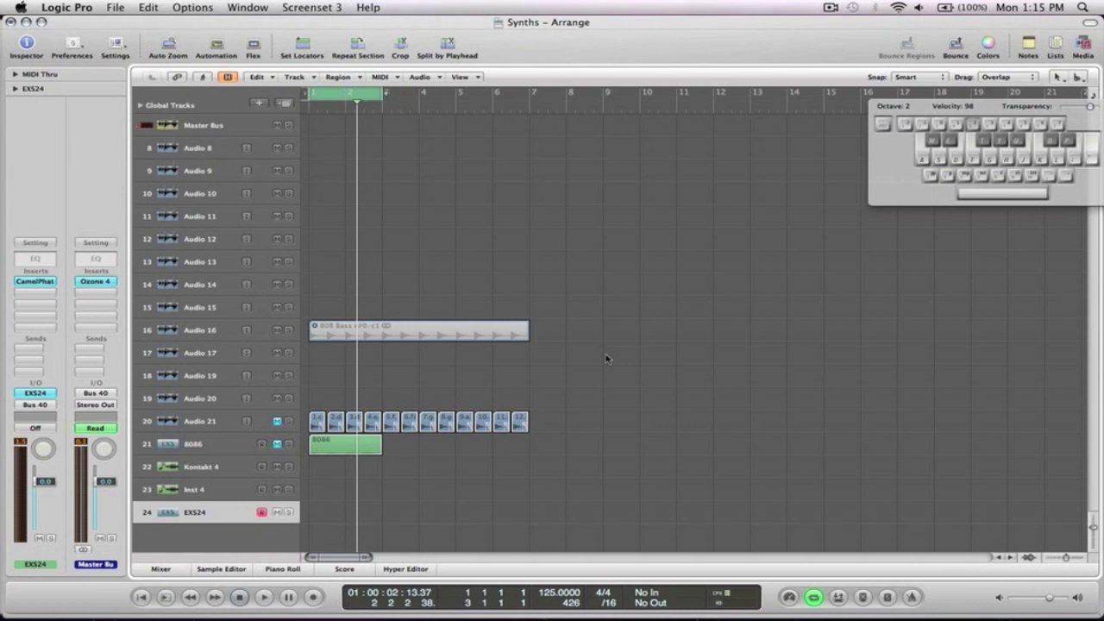
pyautogui.moveTo(587, 498); pyautogui.dragTo(304, 382)
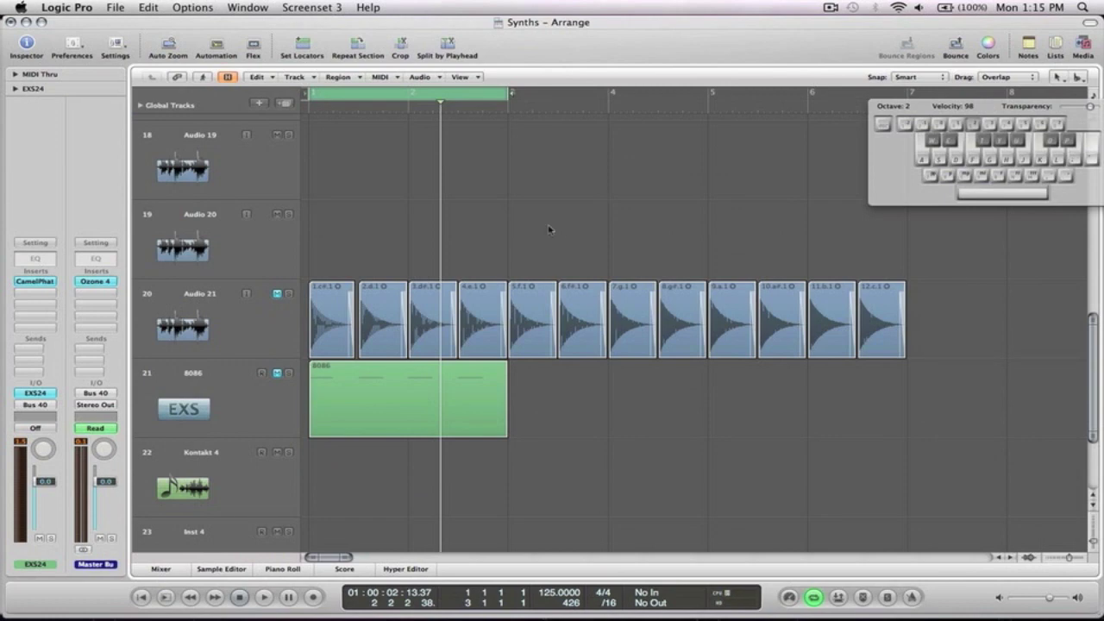
pyautogui.keyDown('ctrl'); pyautogui.keyDown('alt'); pyautogui.click(420, 241); pyautogui.keyUp('alt'); pyautogui.keyUp('ctrl')
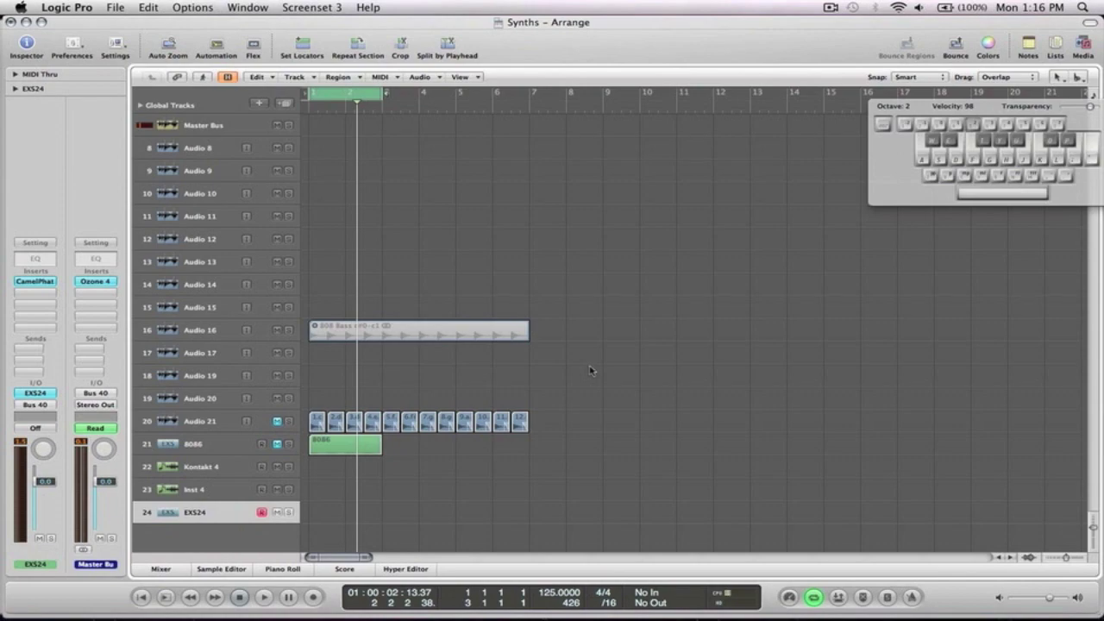
pyautogui.press('capslock')
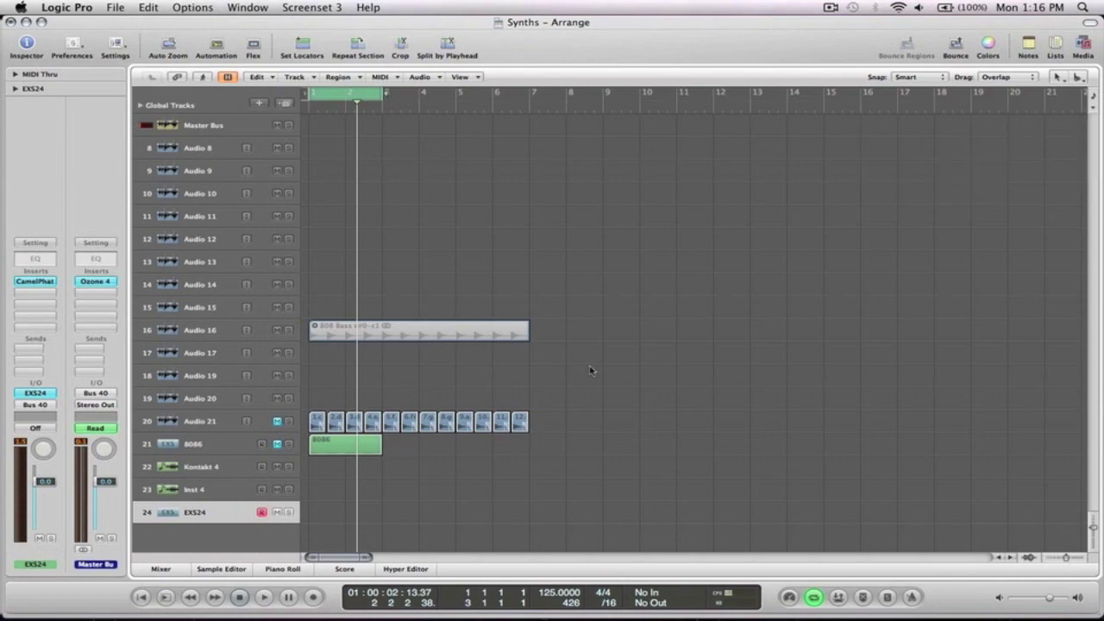